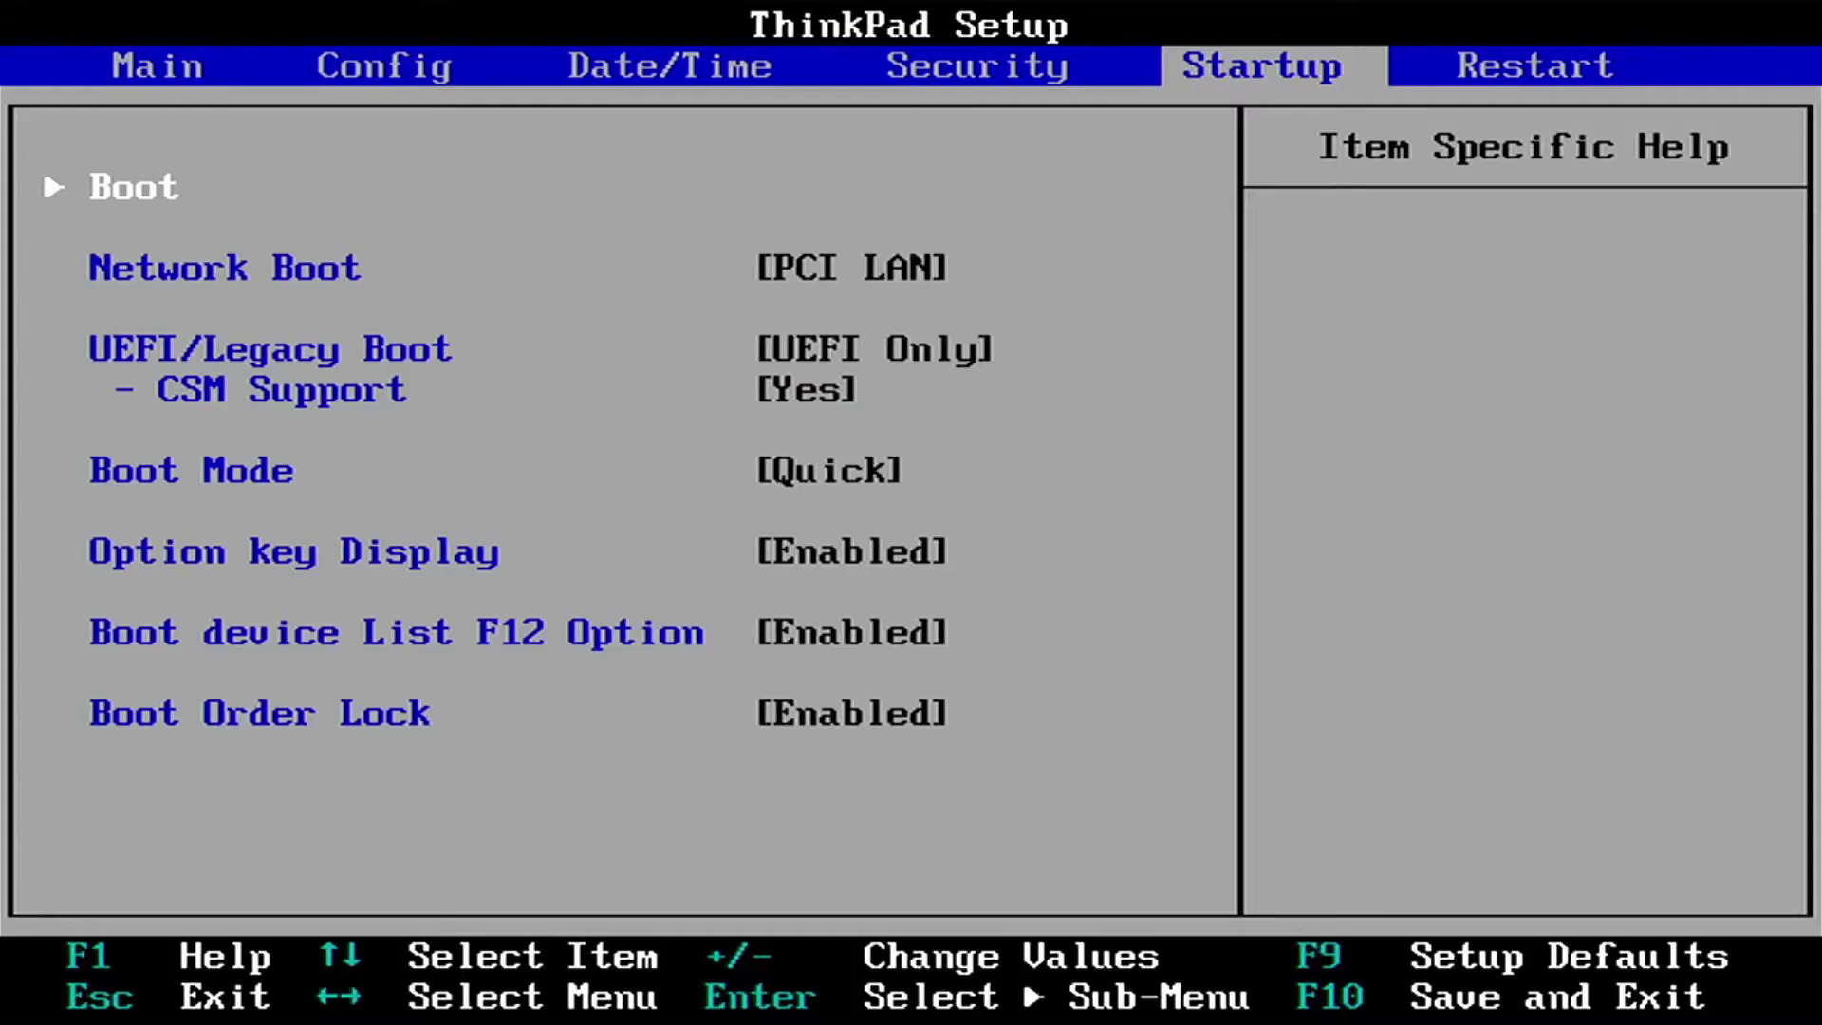
Step: Step down the Startup settings past Network Boot and UEFI/Legacy Boot to Option Key Display
key(Down)
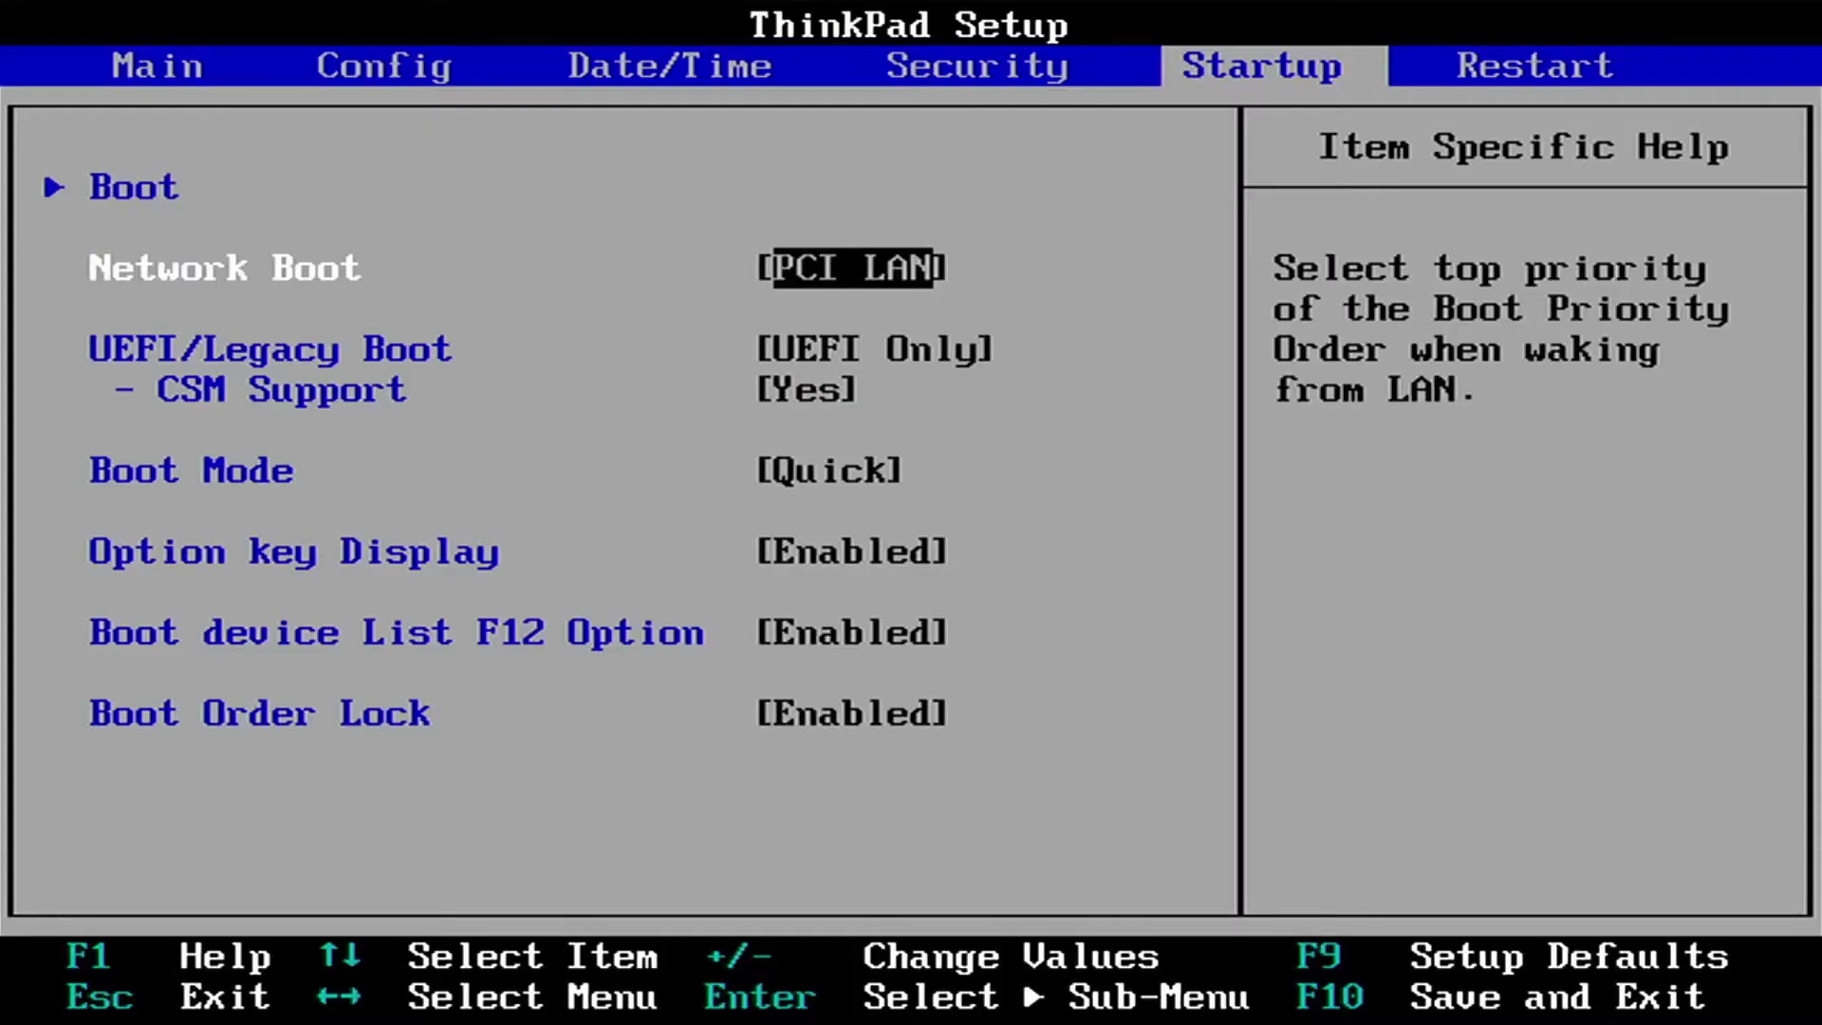
key(Down)
key(Down)
key(Down)
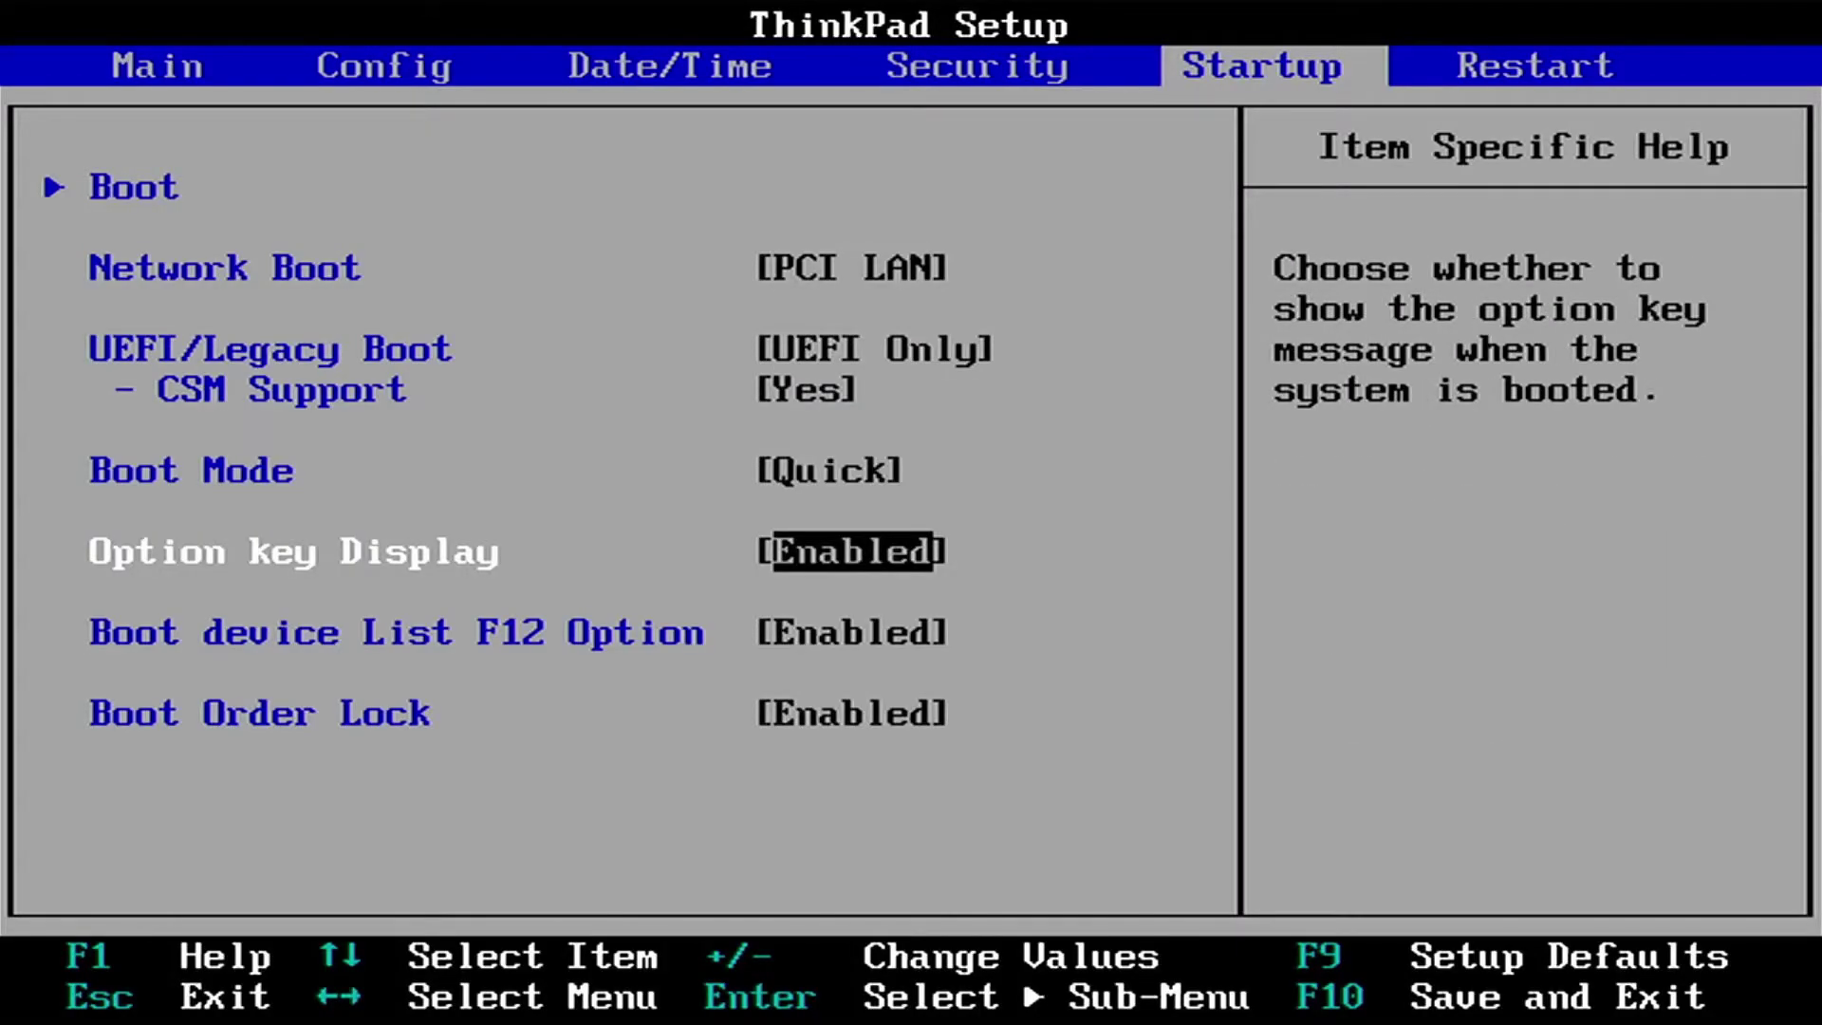
key(Down)
key(Down)
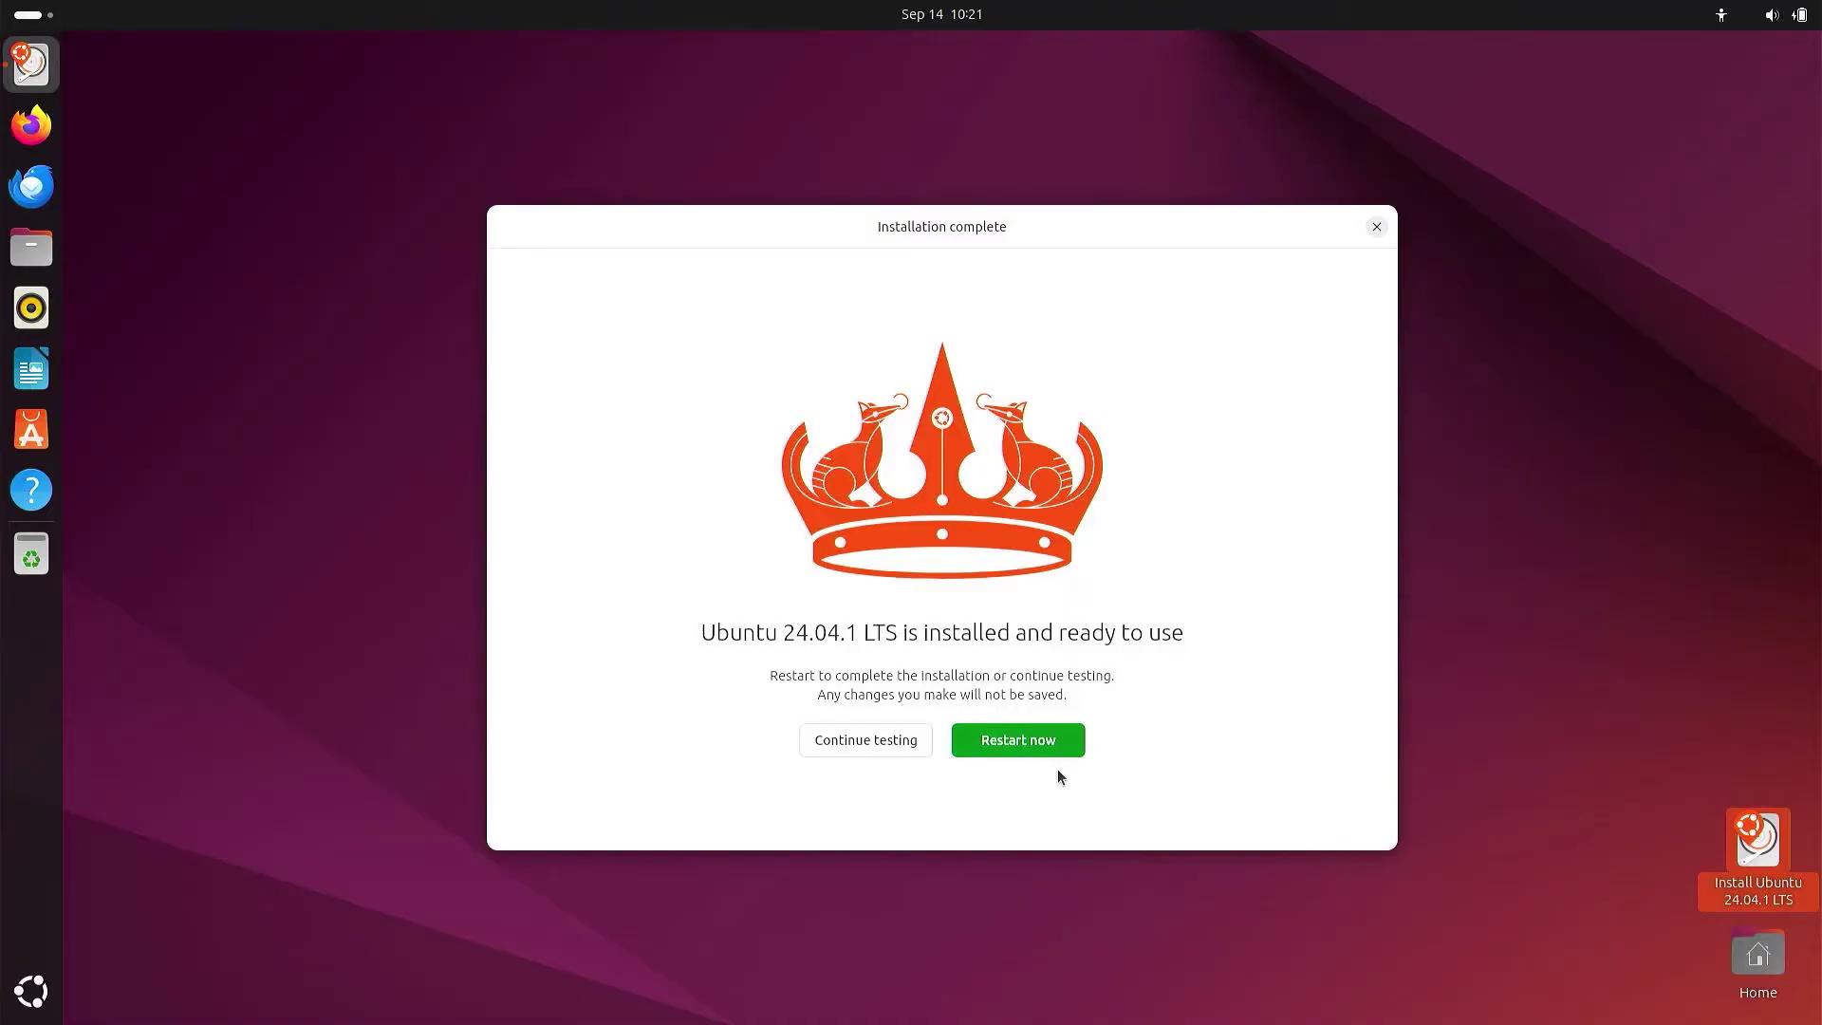
Step: Search the activities overview for 'termina' and launch Terminal
click(43, 17)
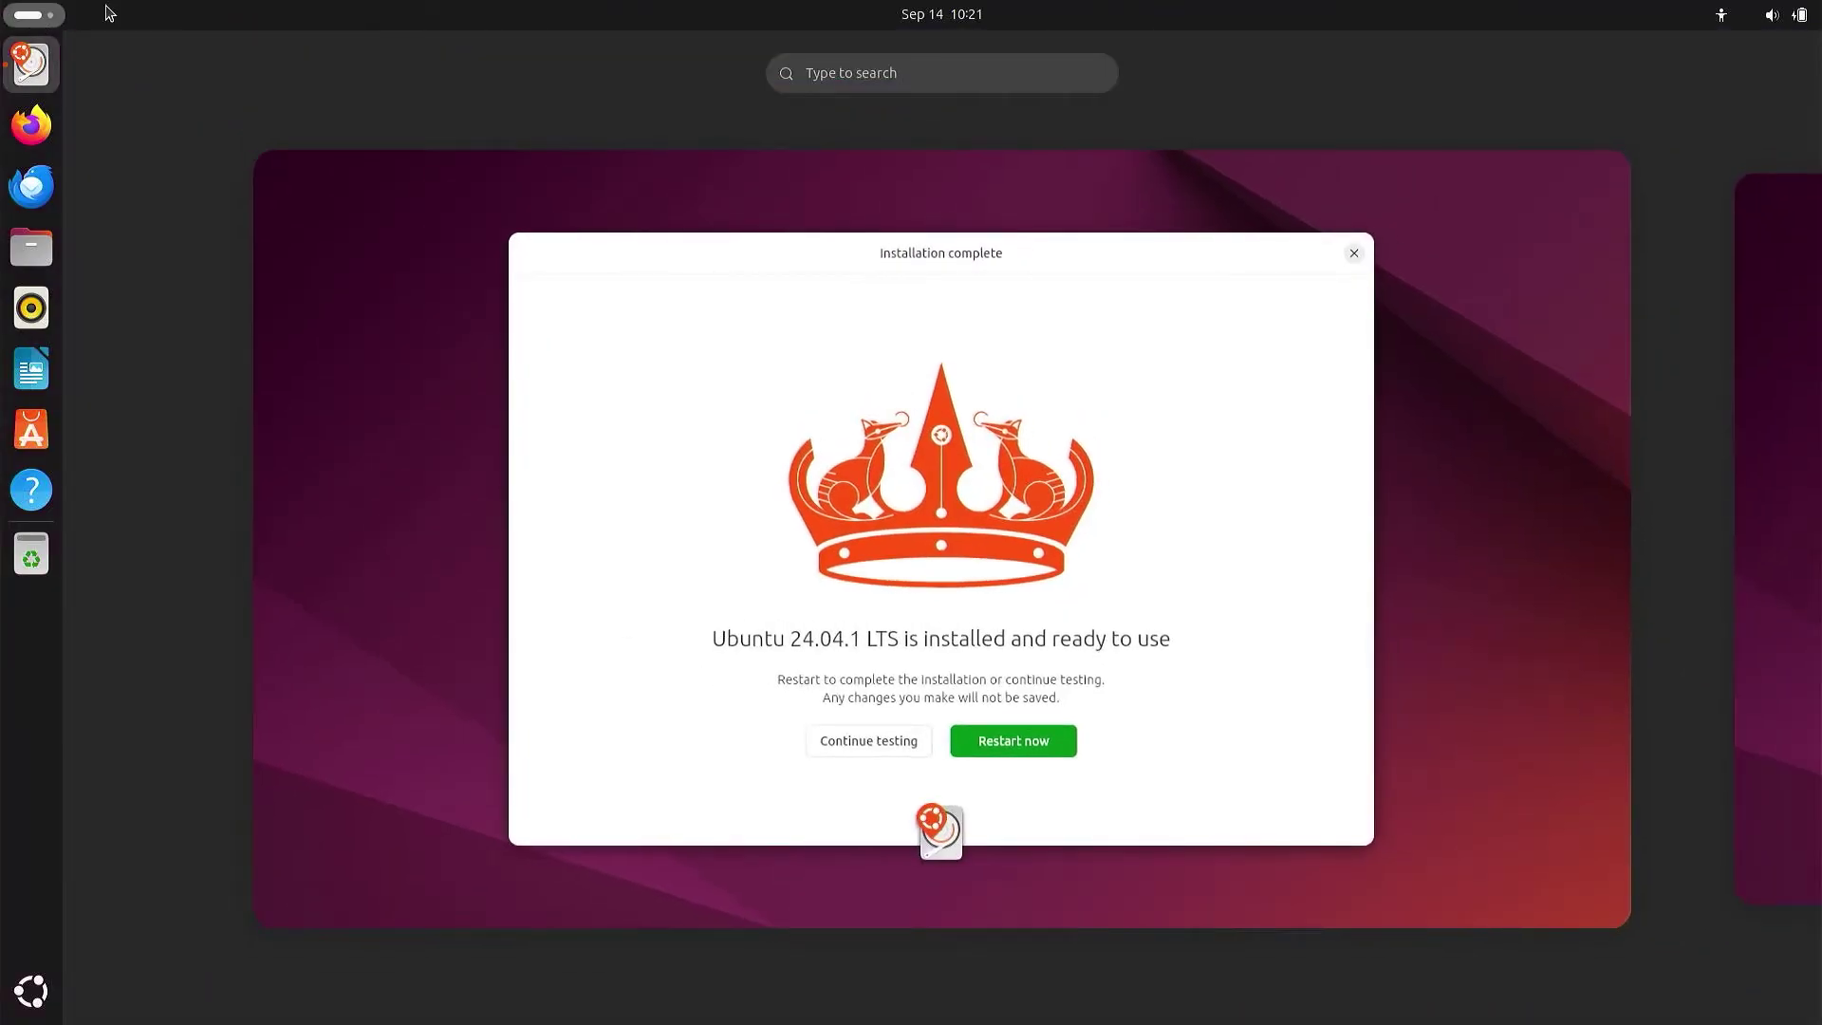
text(terminal)
click(938, 198)
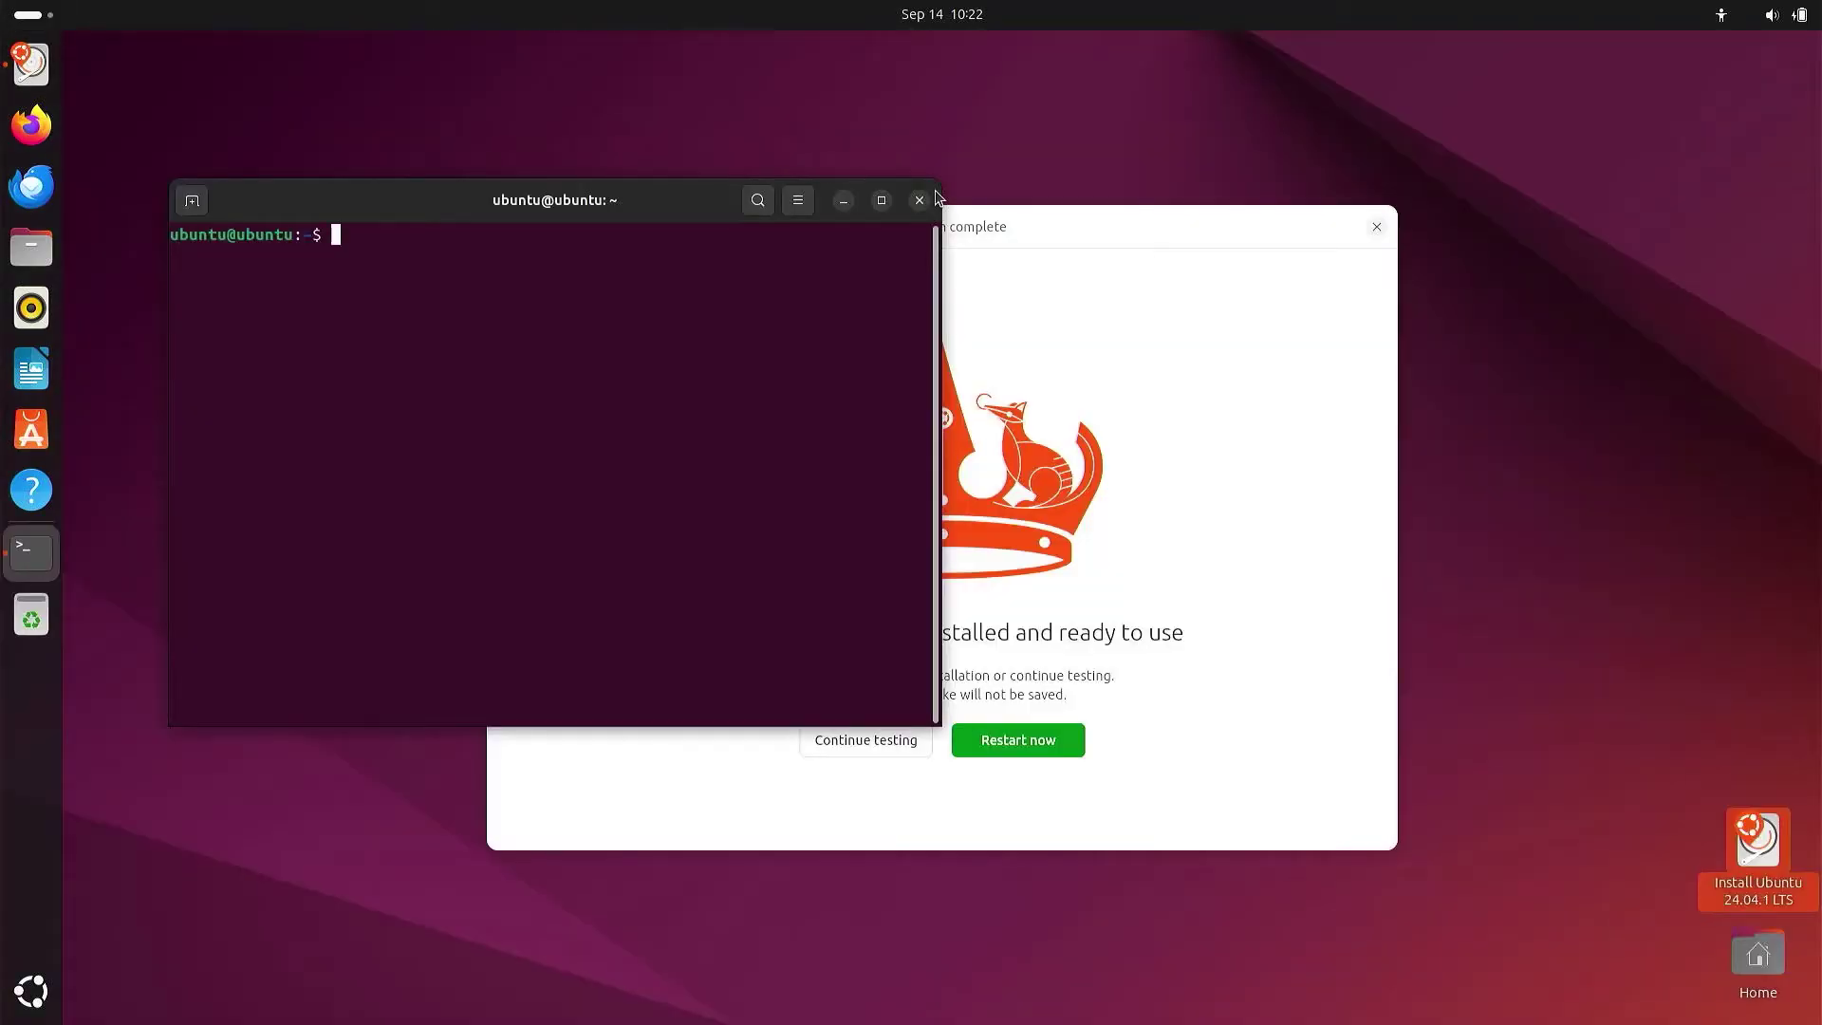
Step: Run 'sudo efibootmgr' in a widened terminal and scroll up to see BootOrder starting with Boot0001 Ubuntu
text(sudo efibootmgr)
drag(939, 197, 1560, 312)
key(Return)
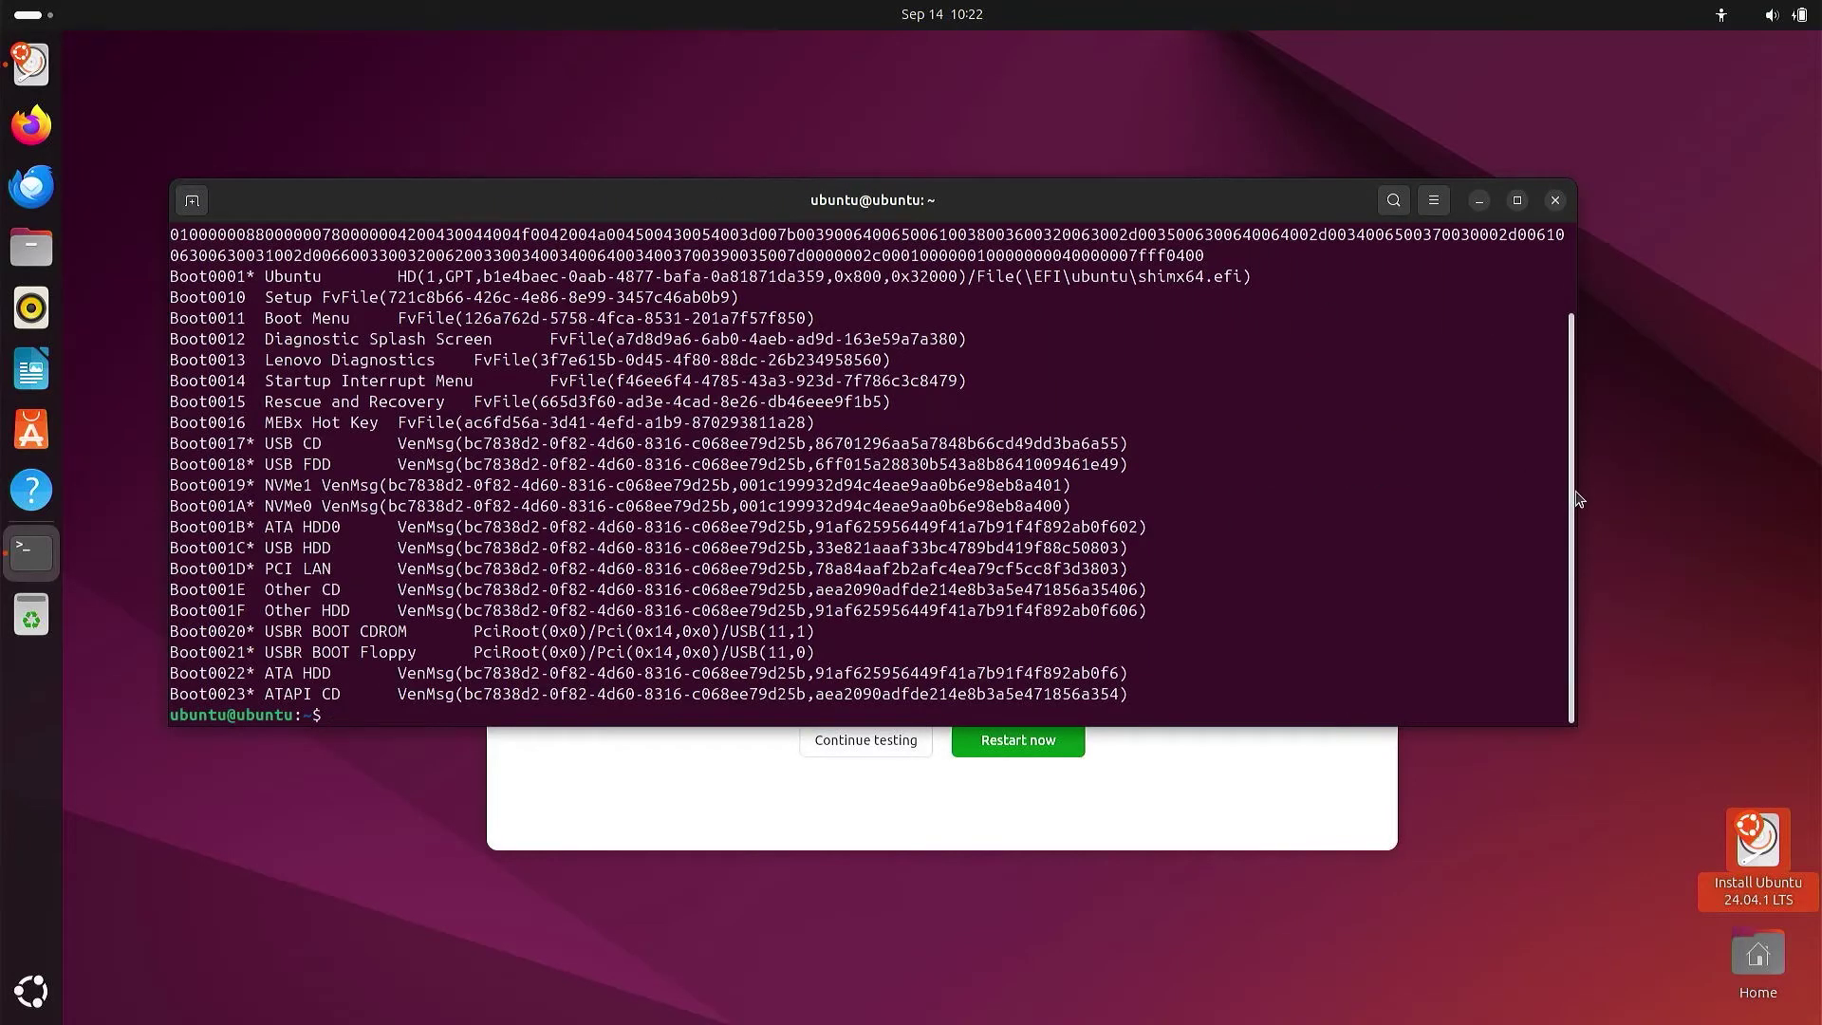
scroll(1577, 498, up, 2)
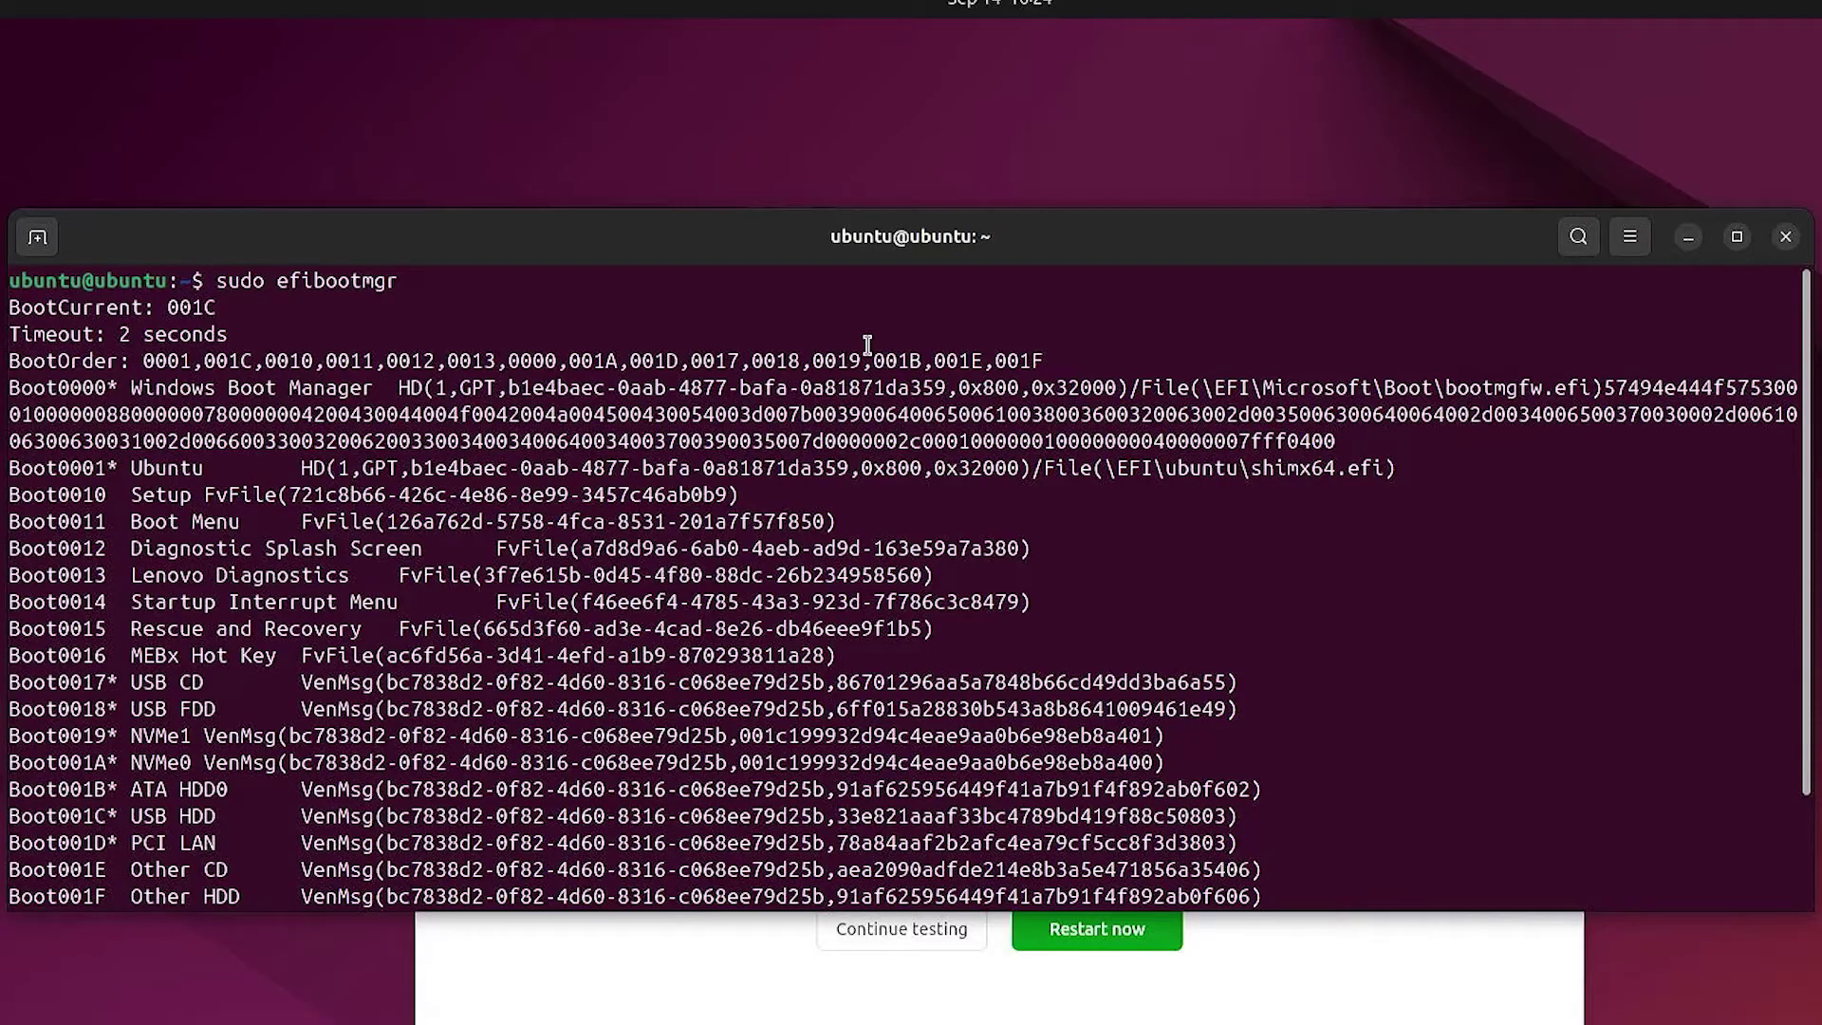
Step: Minimize the terminal, restart from the installer dialog, and enter BIOS Setup with F1
click(1689, 237)
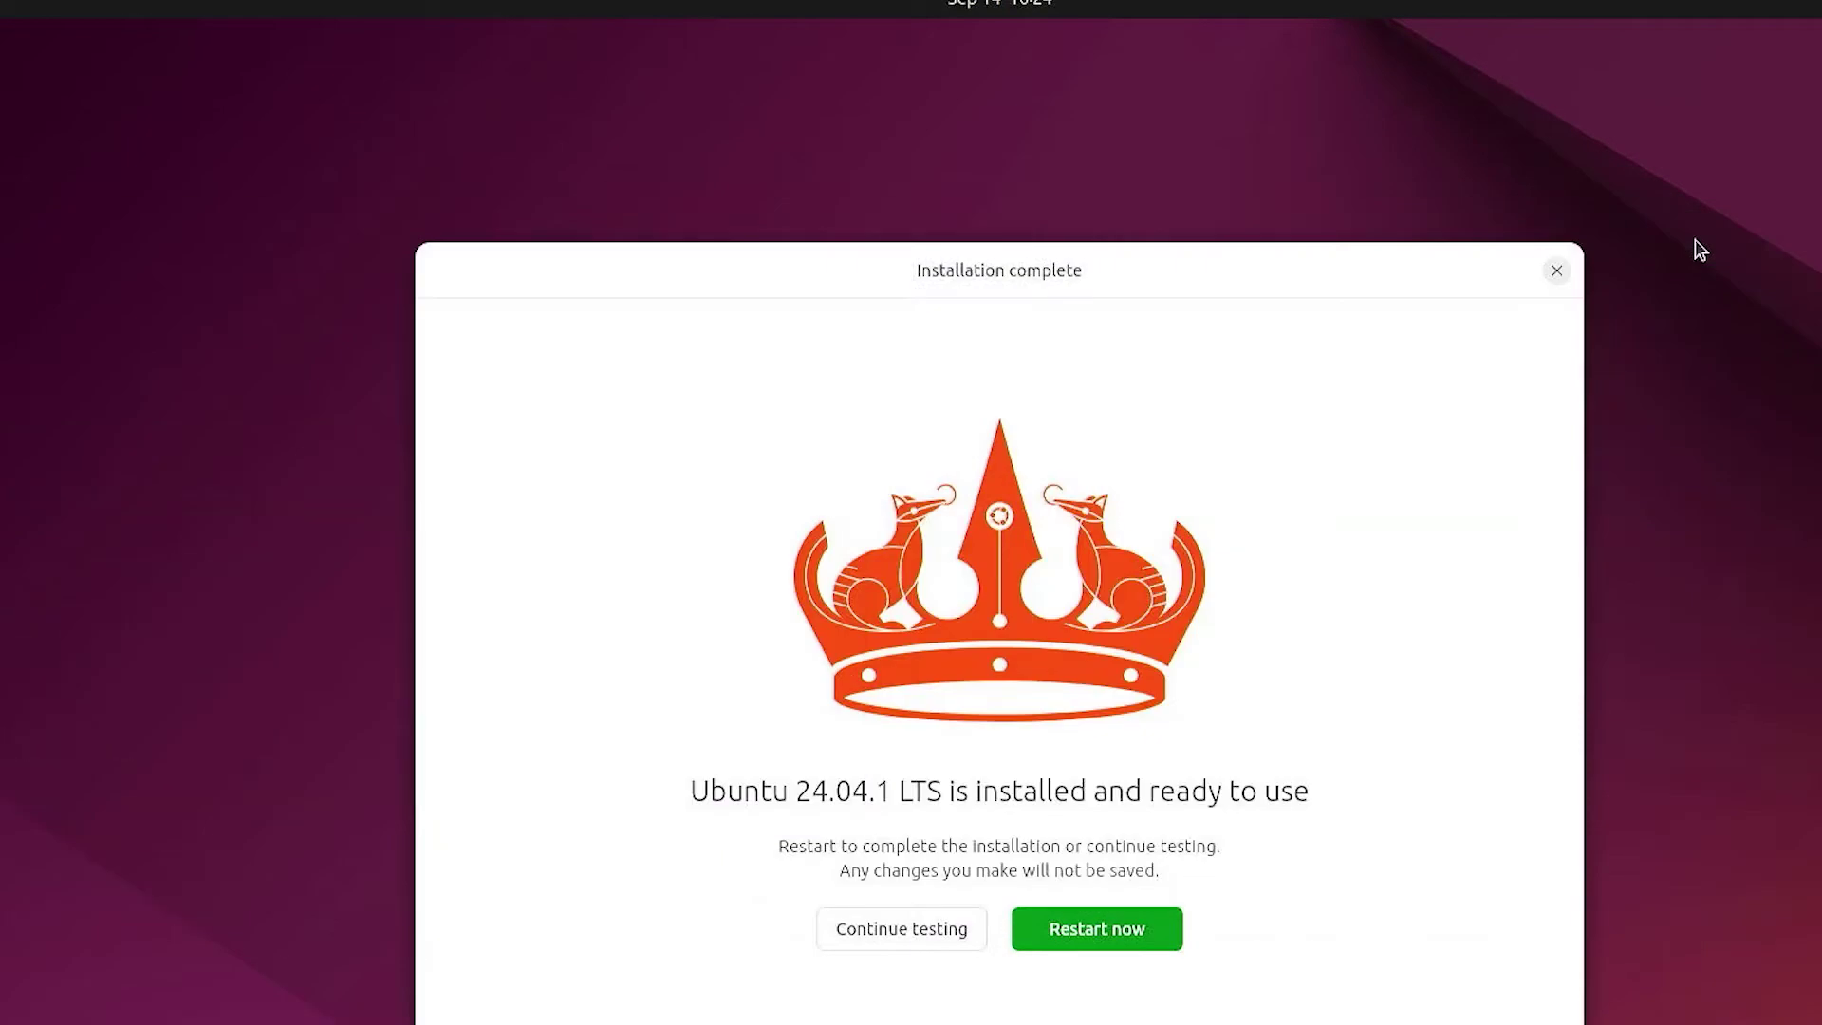
click(1099, 929)
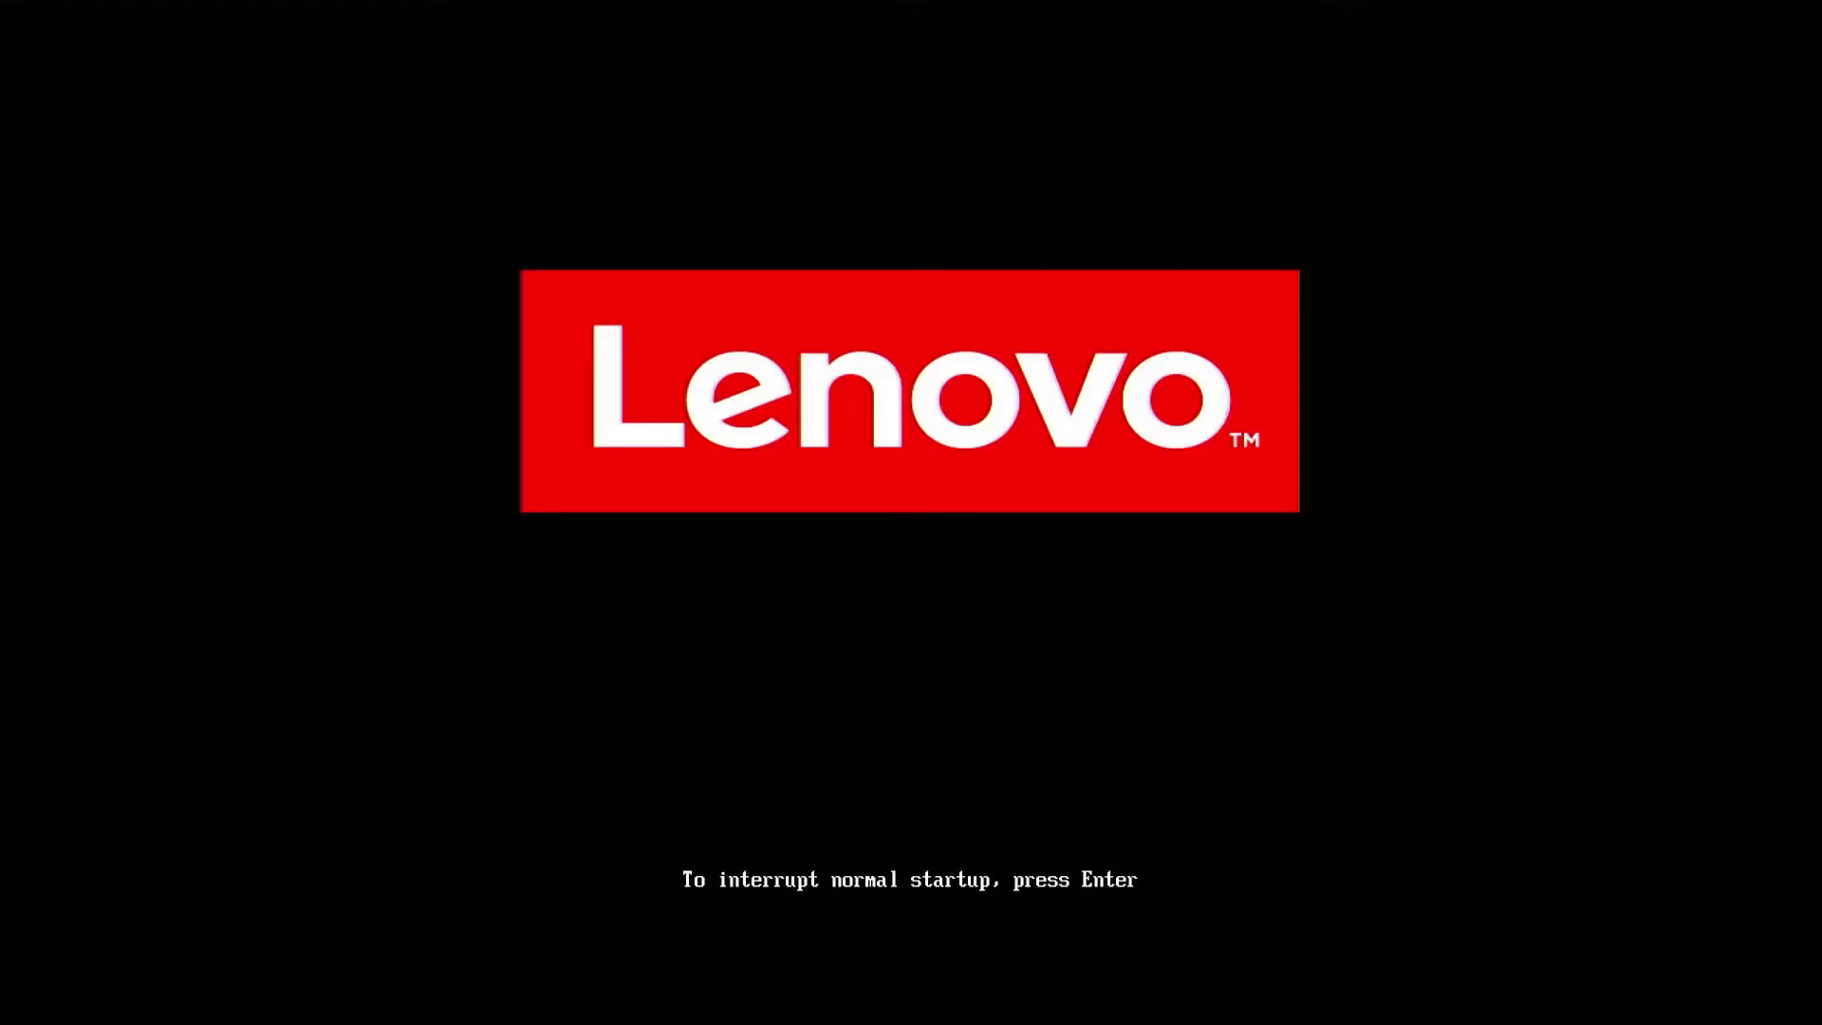
key(Return)
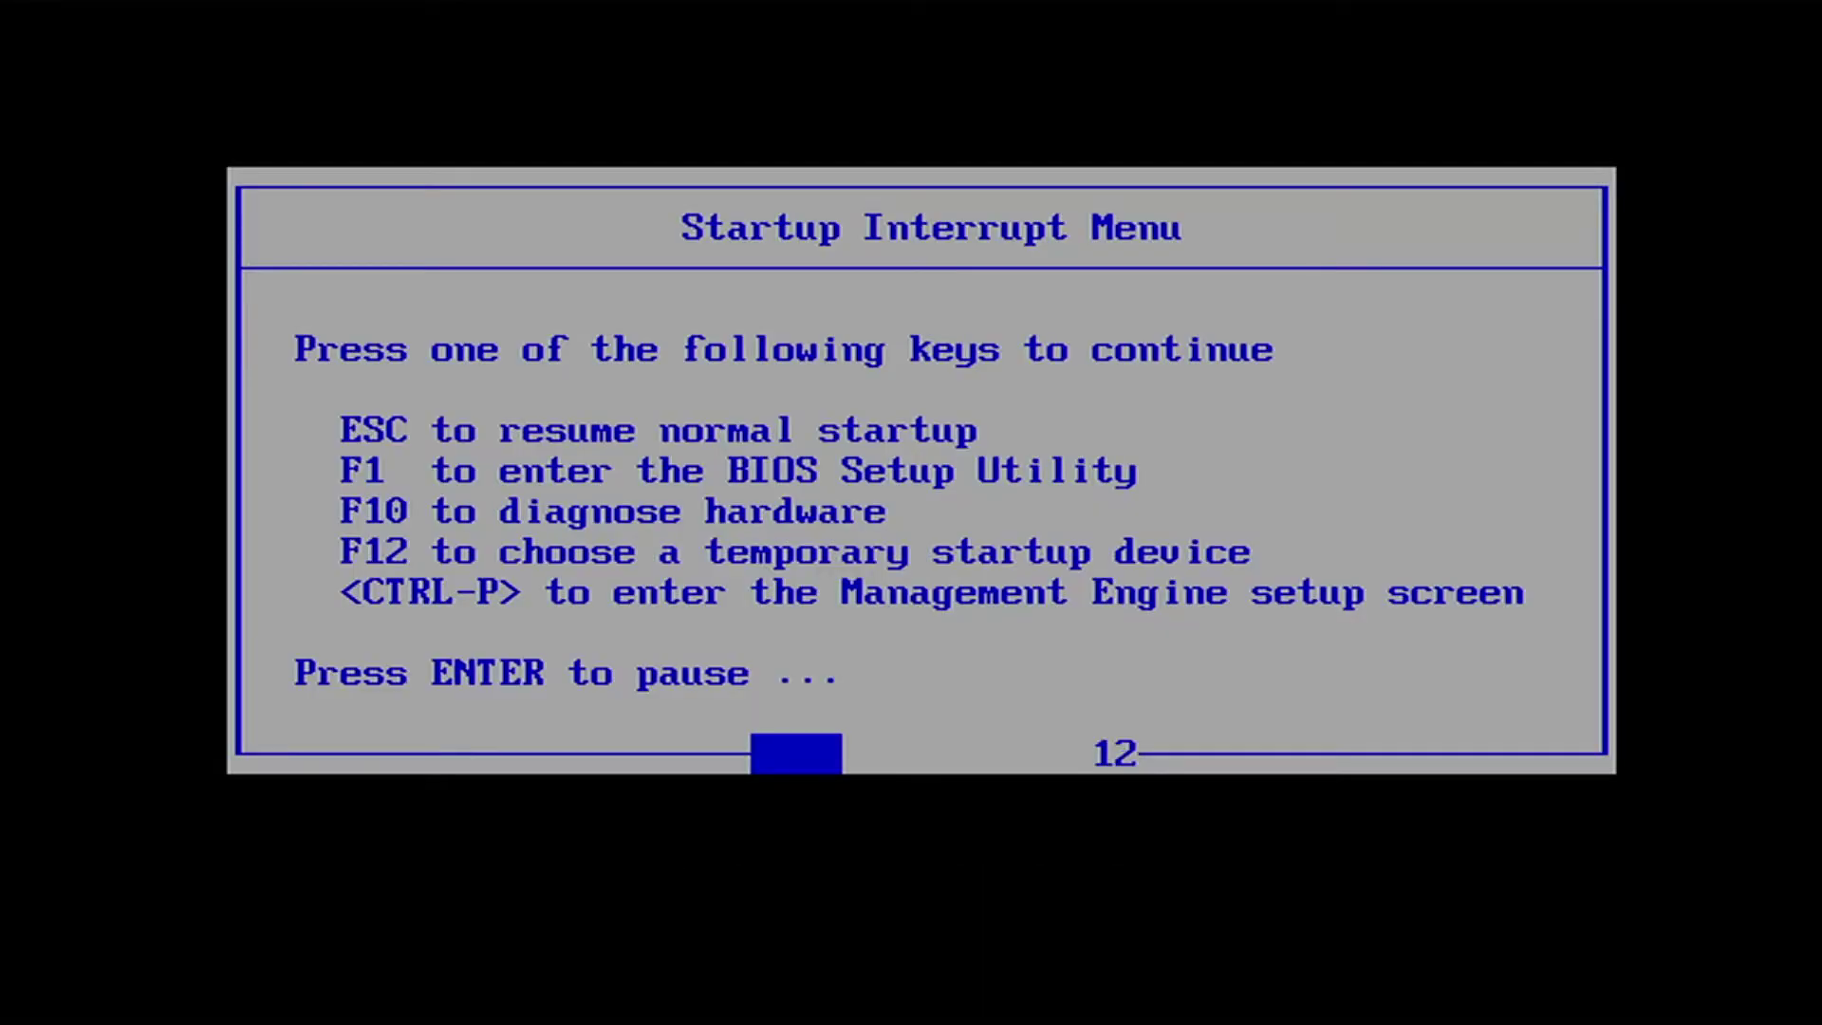
key(F1)
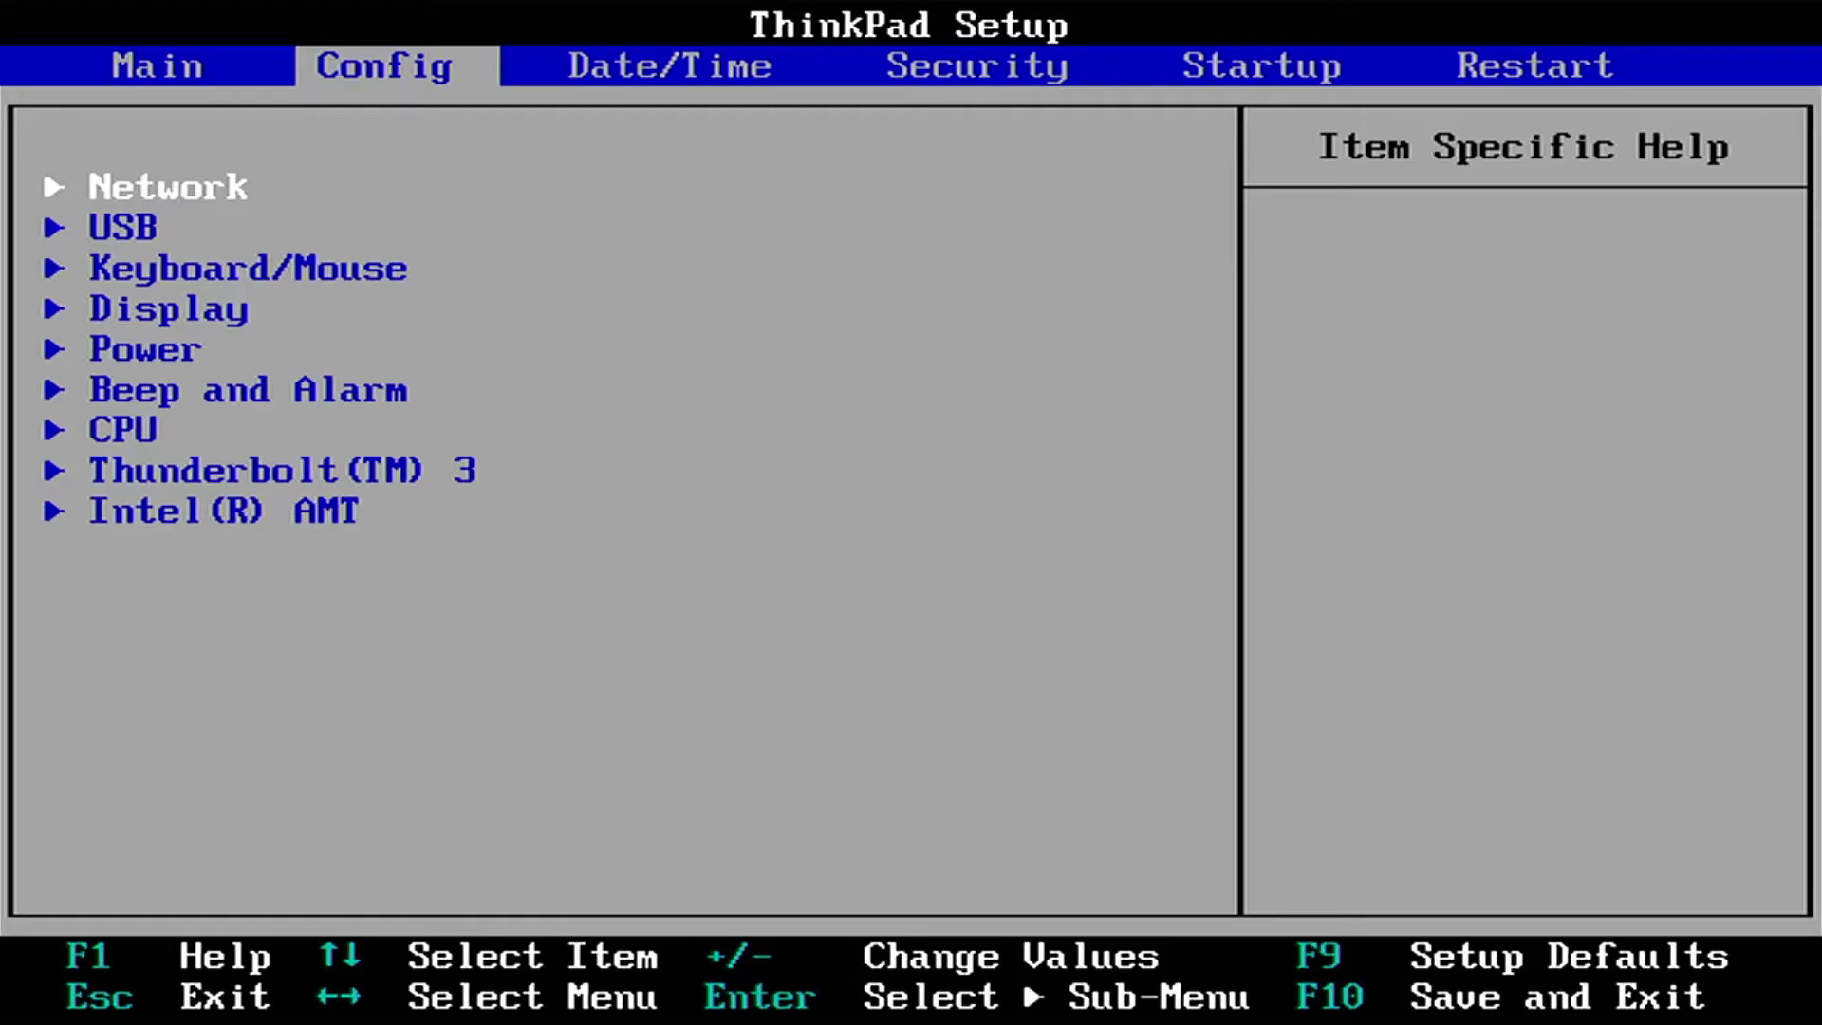
Step: Open the Startup page and check Boot Order Lock, still Enabled, and UEFI/Legacy Boot
key(Right)
key(Right)
key(Right)
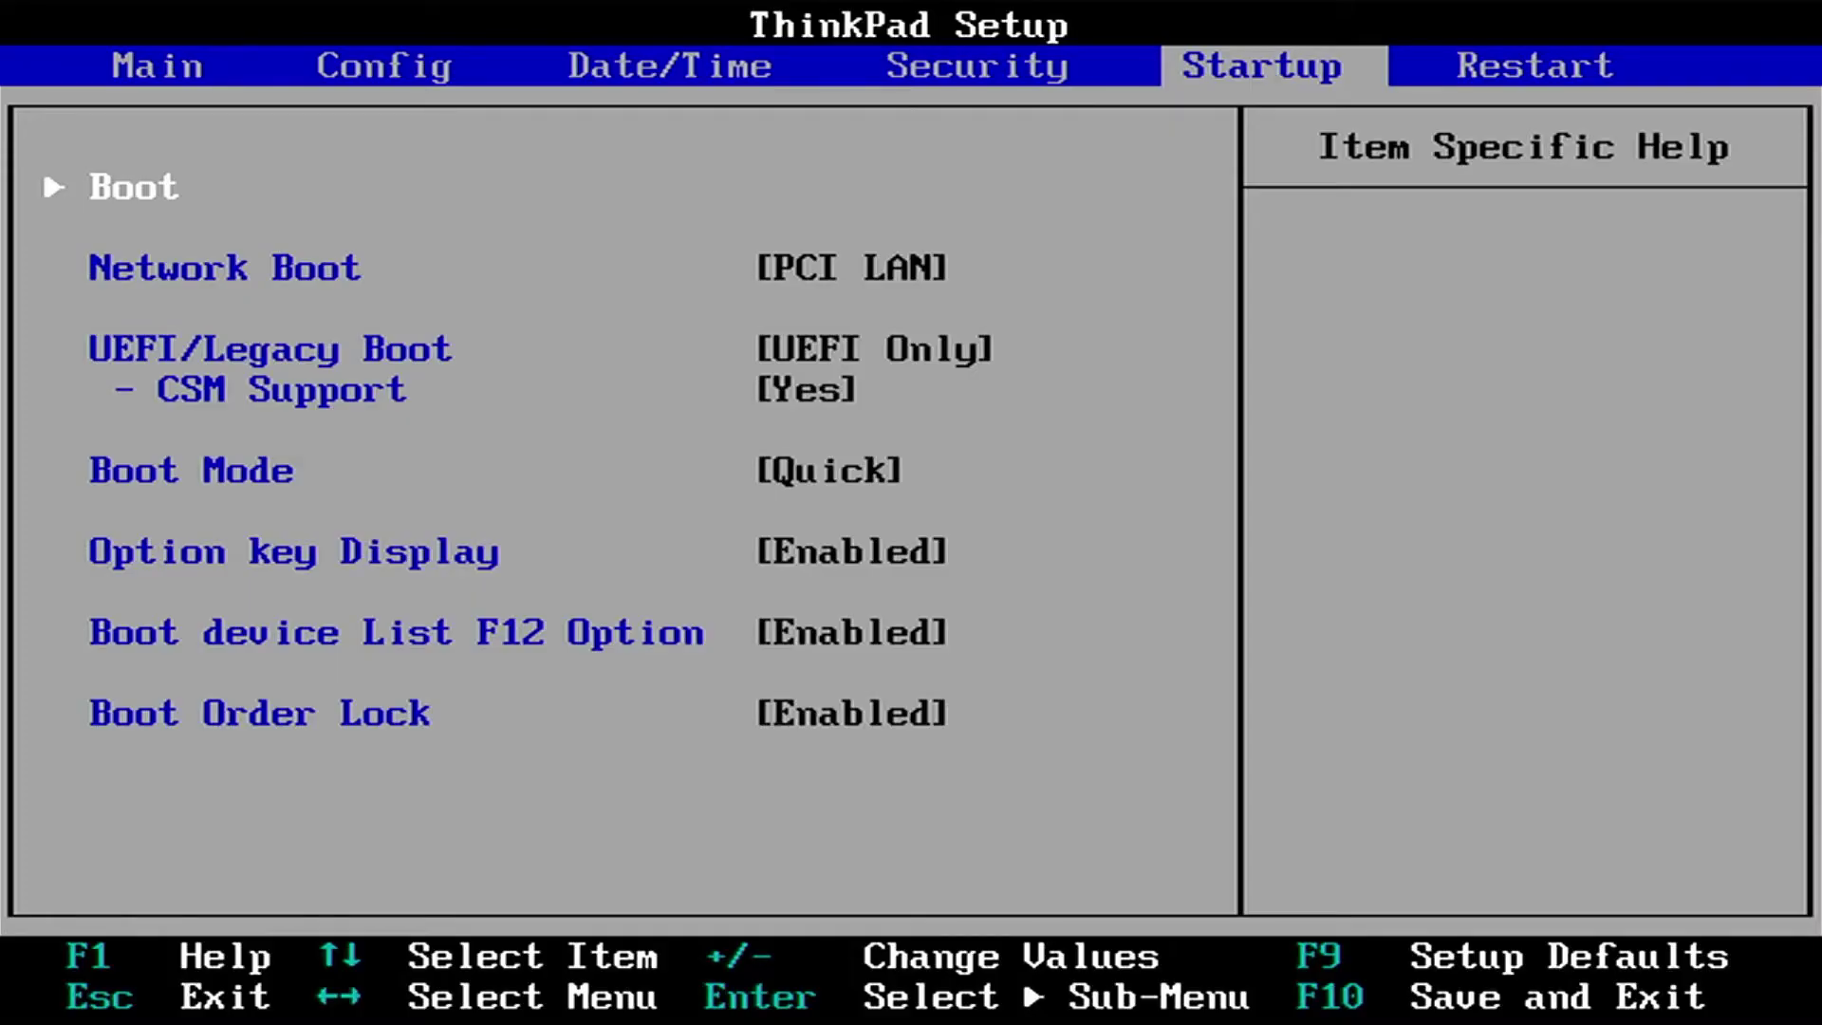
key(Down)
key(Down)
key(Down)
key(Down)
key(Down)
key(Down)
key(Down)
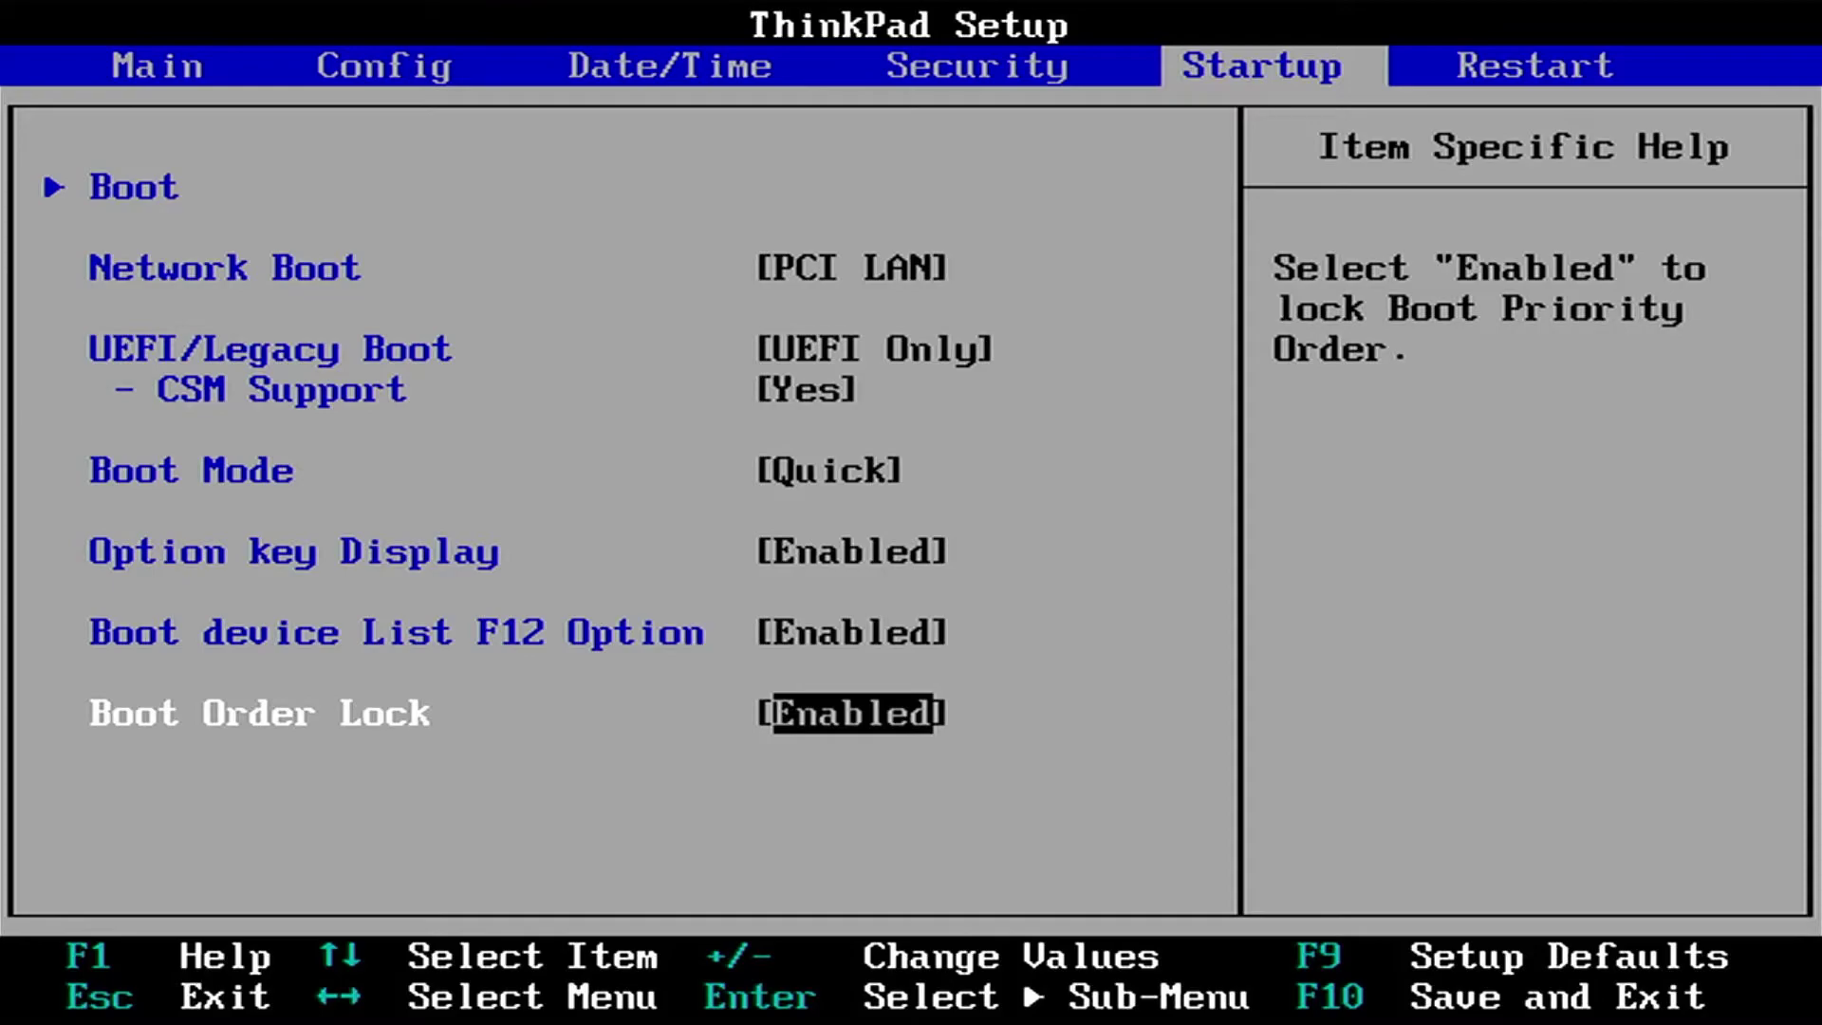
key(Up)
key(Up)
key(Up)
key(Up)
key(Up)
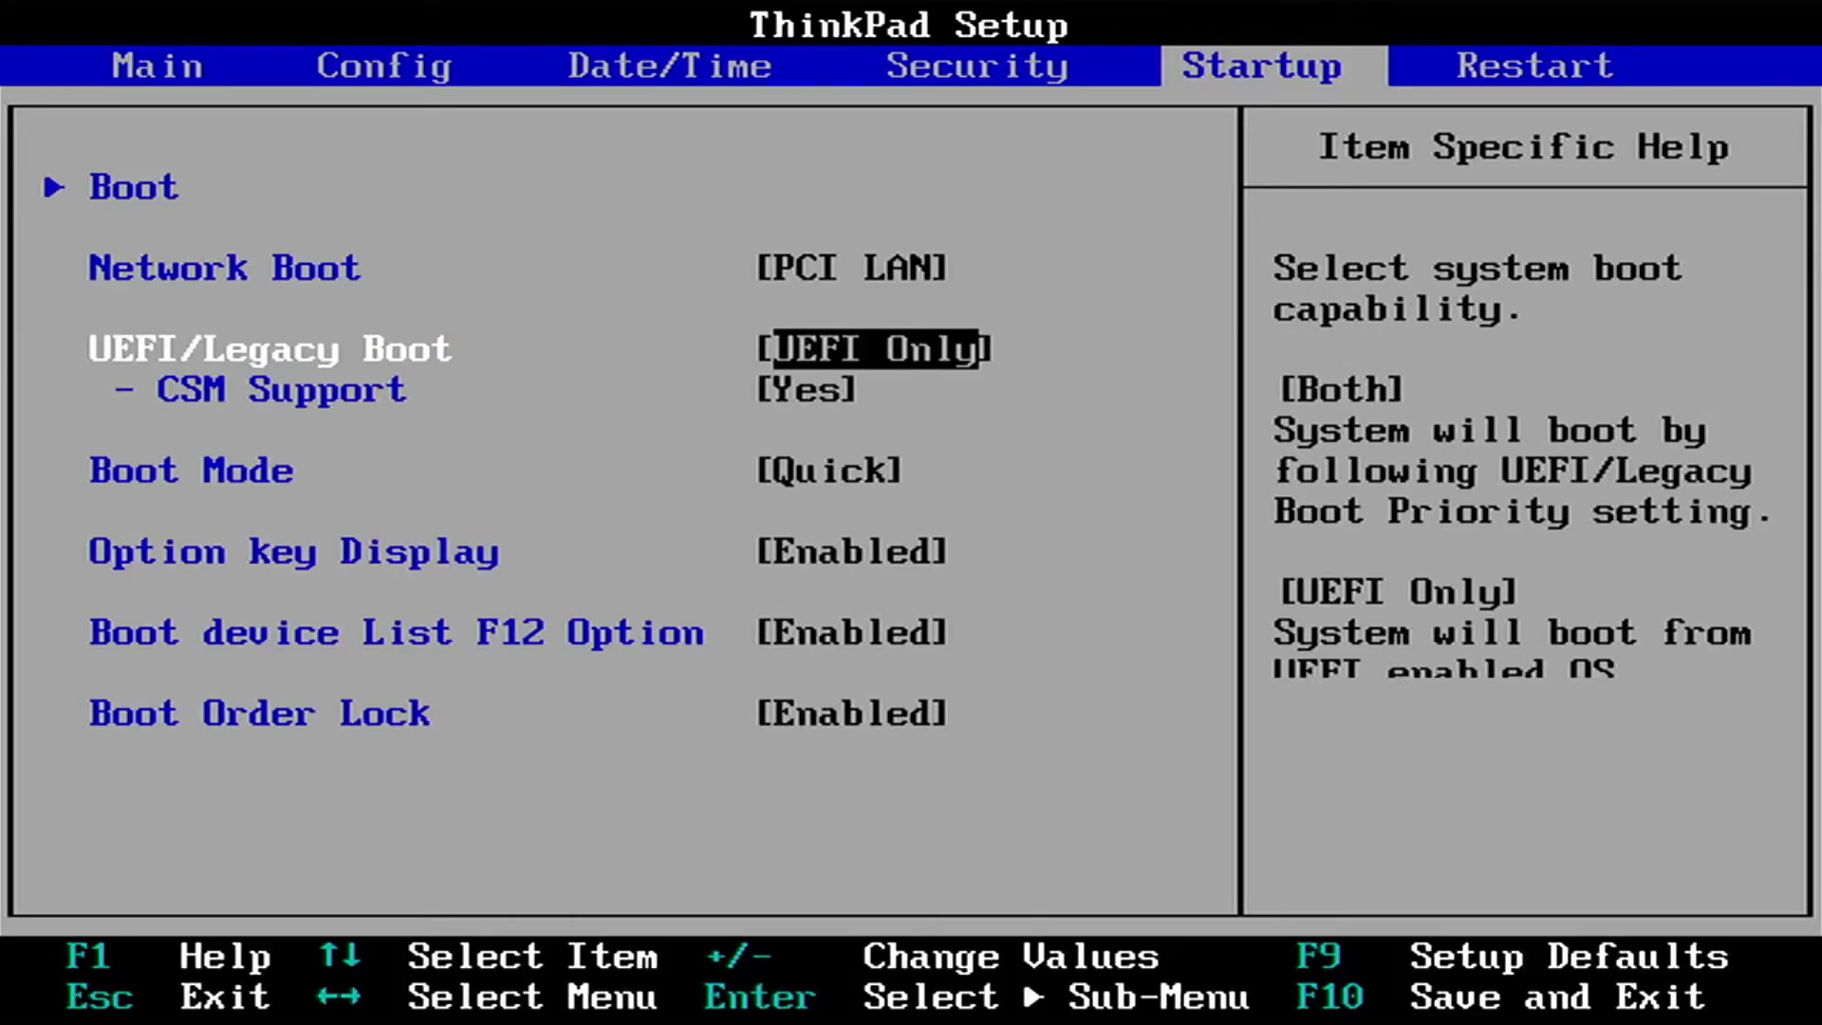
Step: Open the Boot entry on the Startup page to view USB HDD General UDisk and Windows Boot Manager ranking
key(Up)
key(Up)
key(Return)
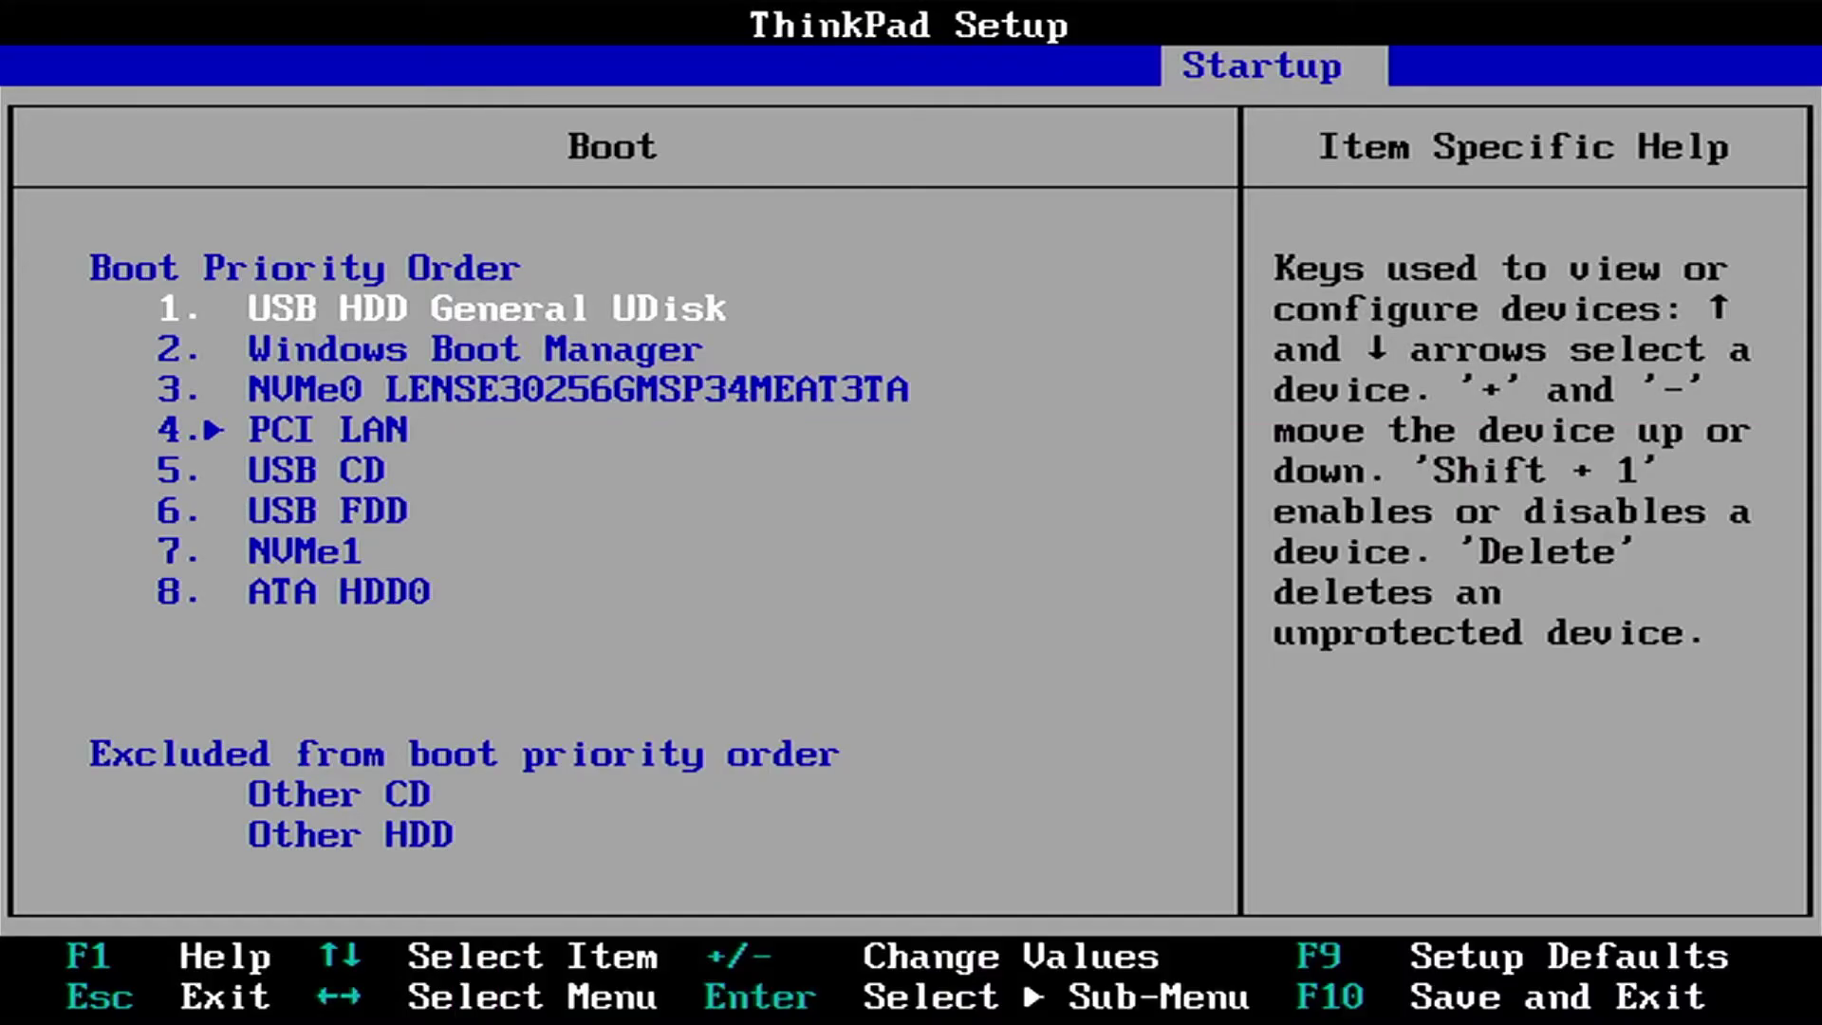
Step: Set Boot Order Lock to Disabled, then reopen the Boot Priority Order list
key(Escape)
key(Down)
key(Down)
key(Down)
key(Down)
key(Down)
key(Down)
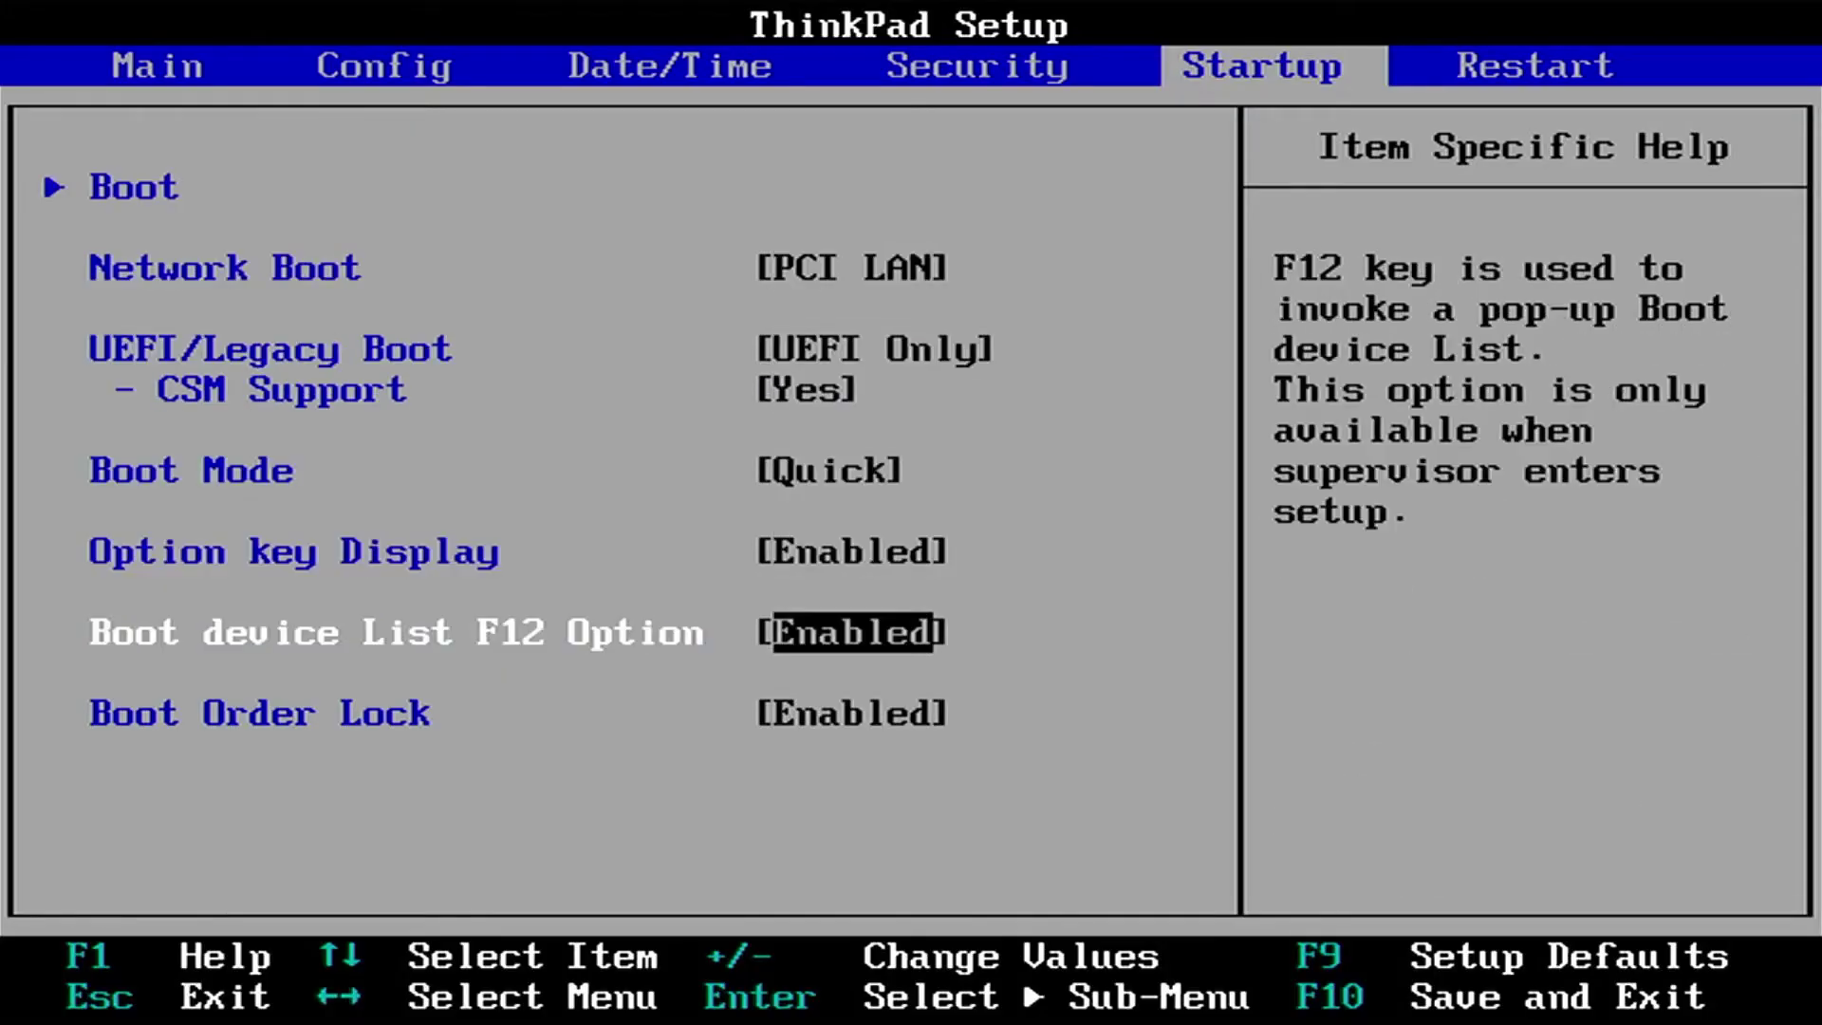
key(Down)
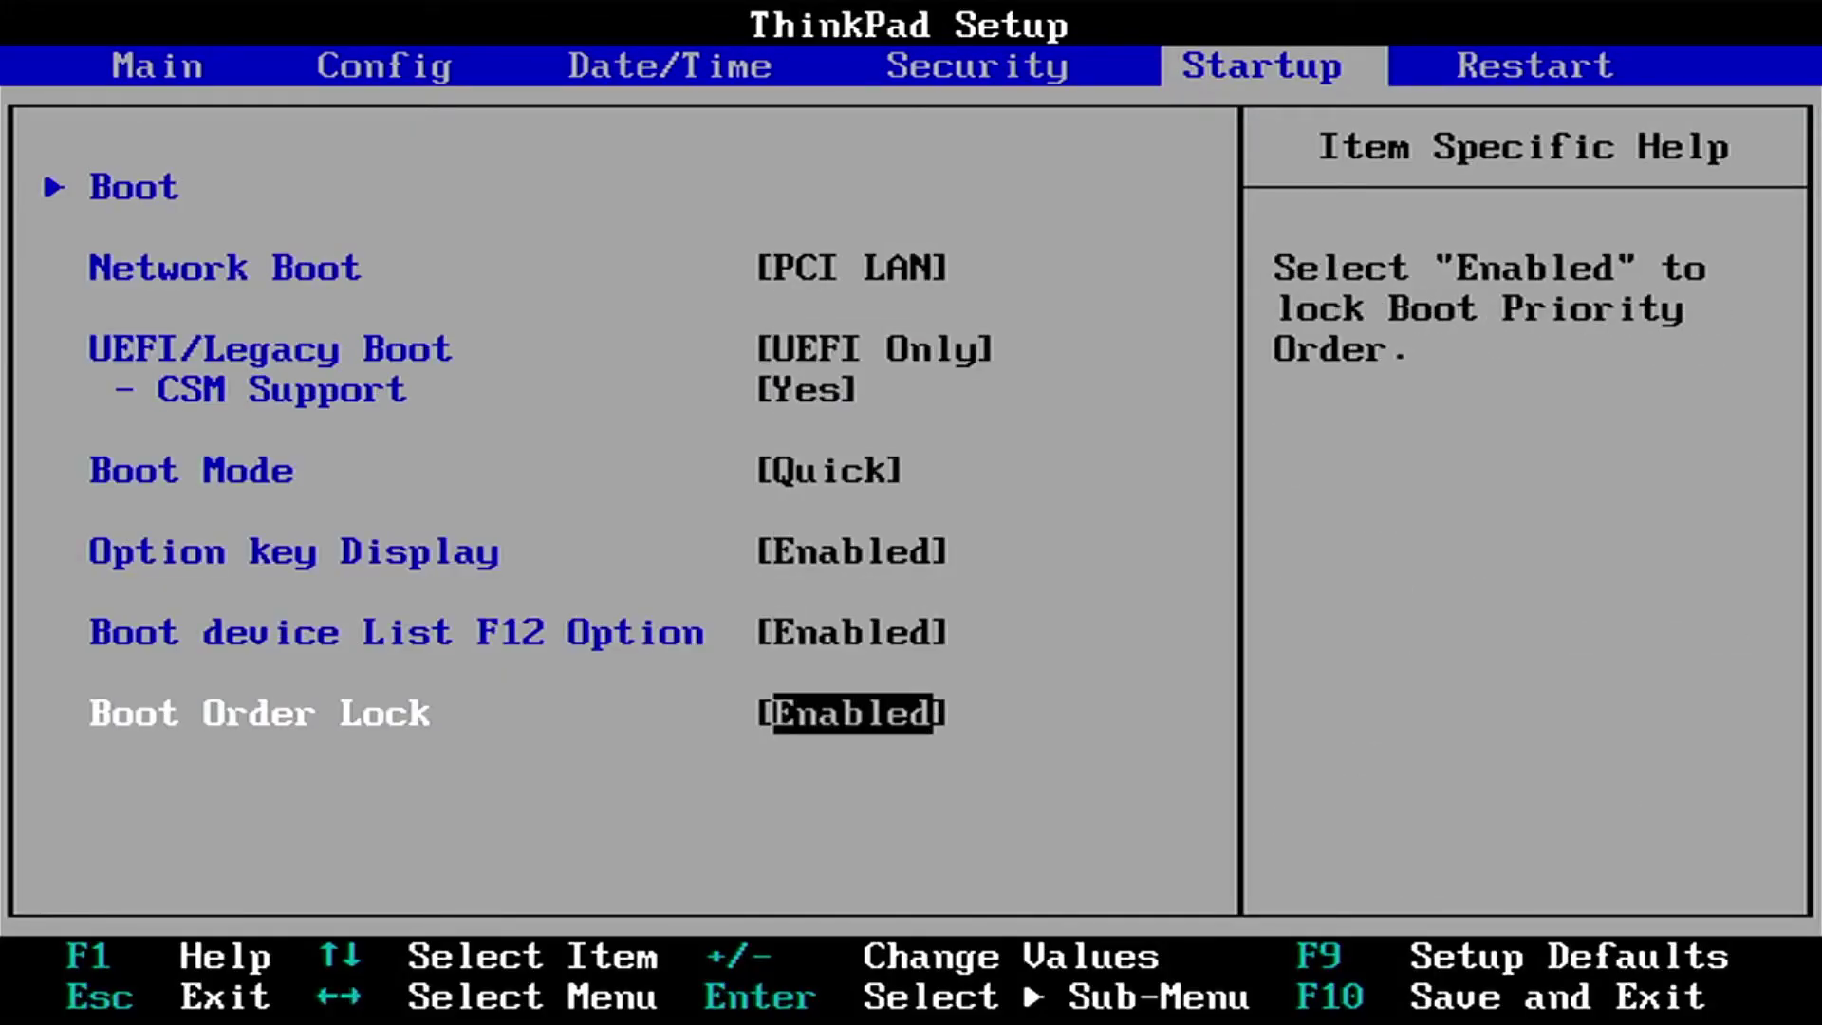
key(Return)
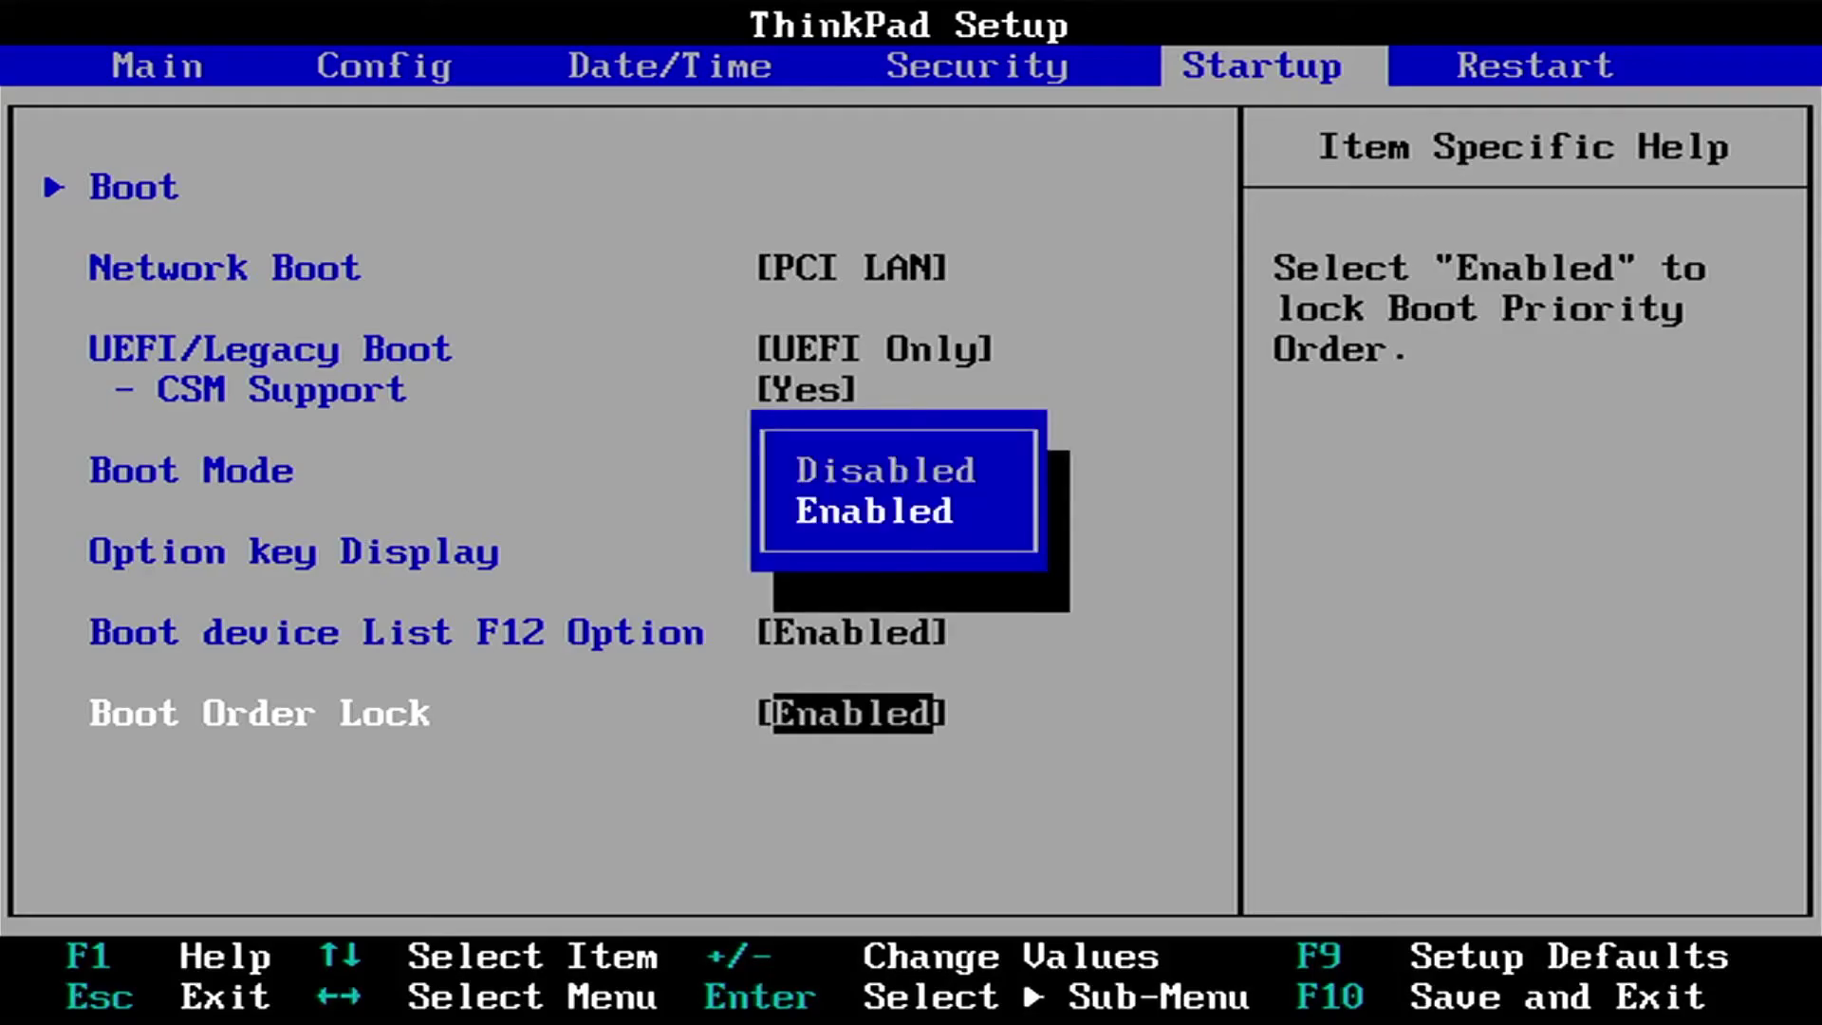
key(Up)
key(Return)
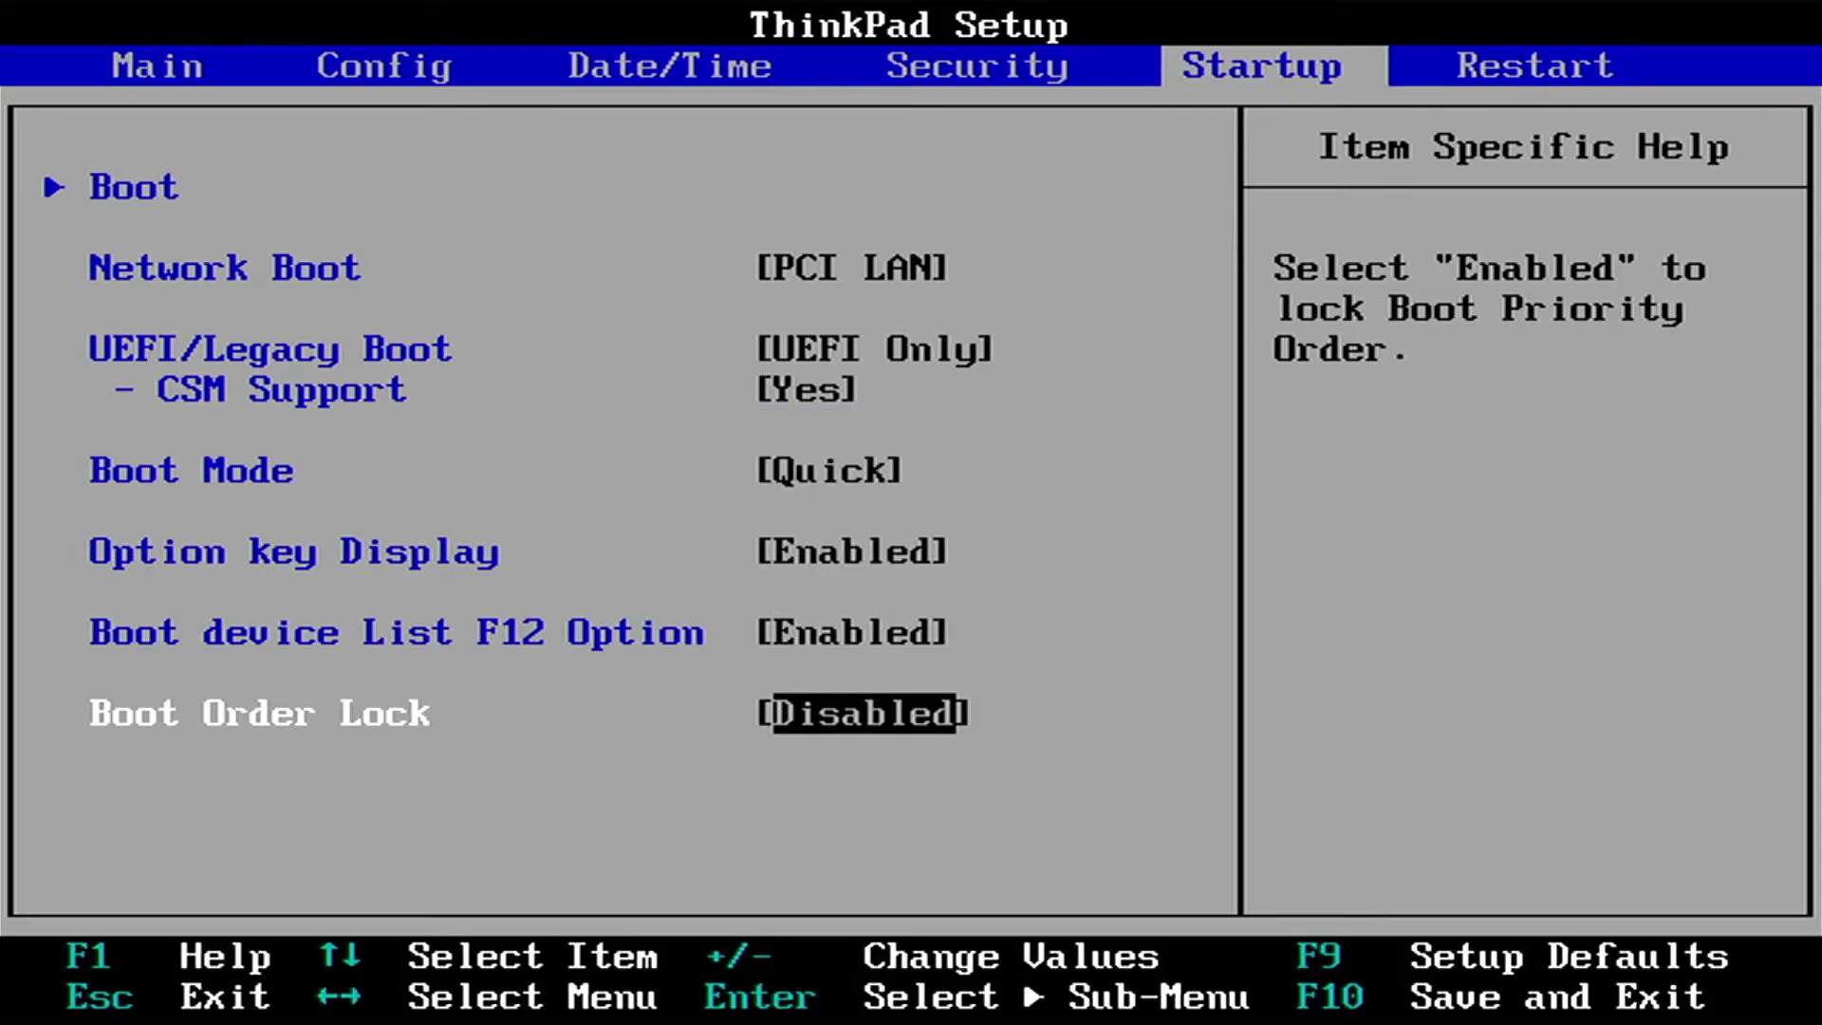
key(Up)
key(Up)
key(Up)
key(Up)
key(Up)
key(Up)
key(Up)
key(Return)
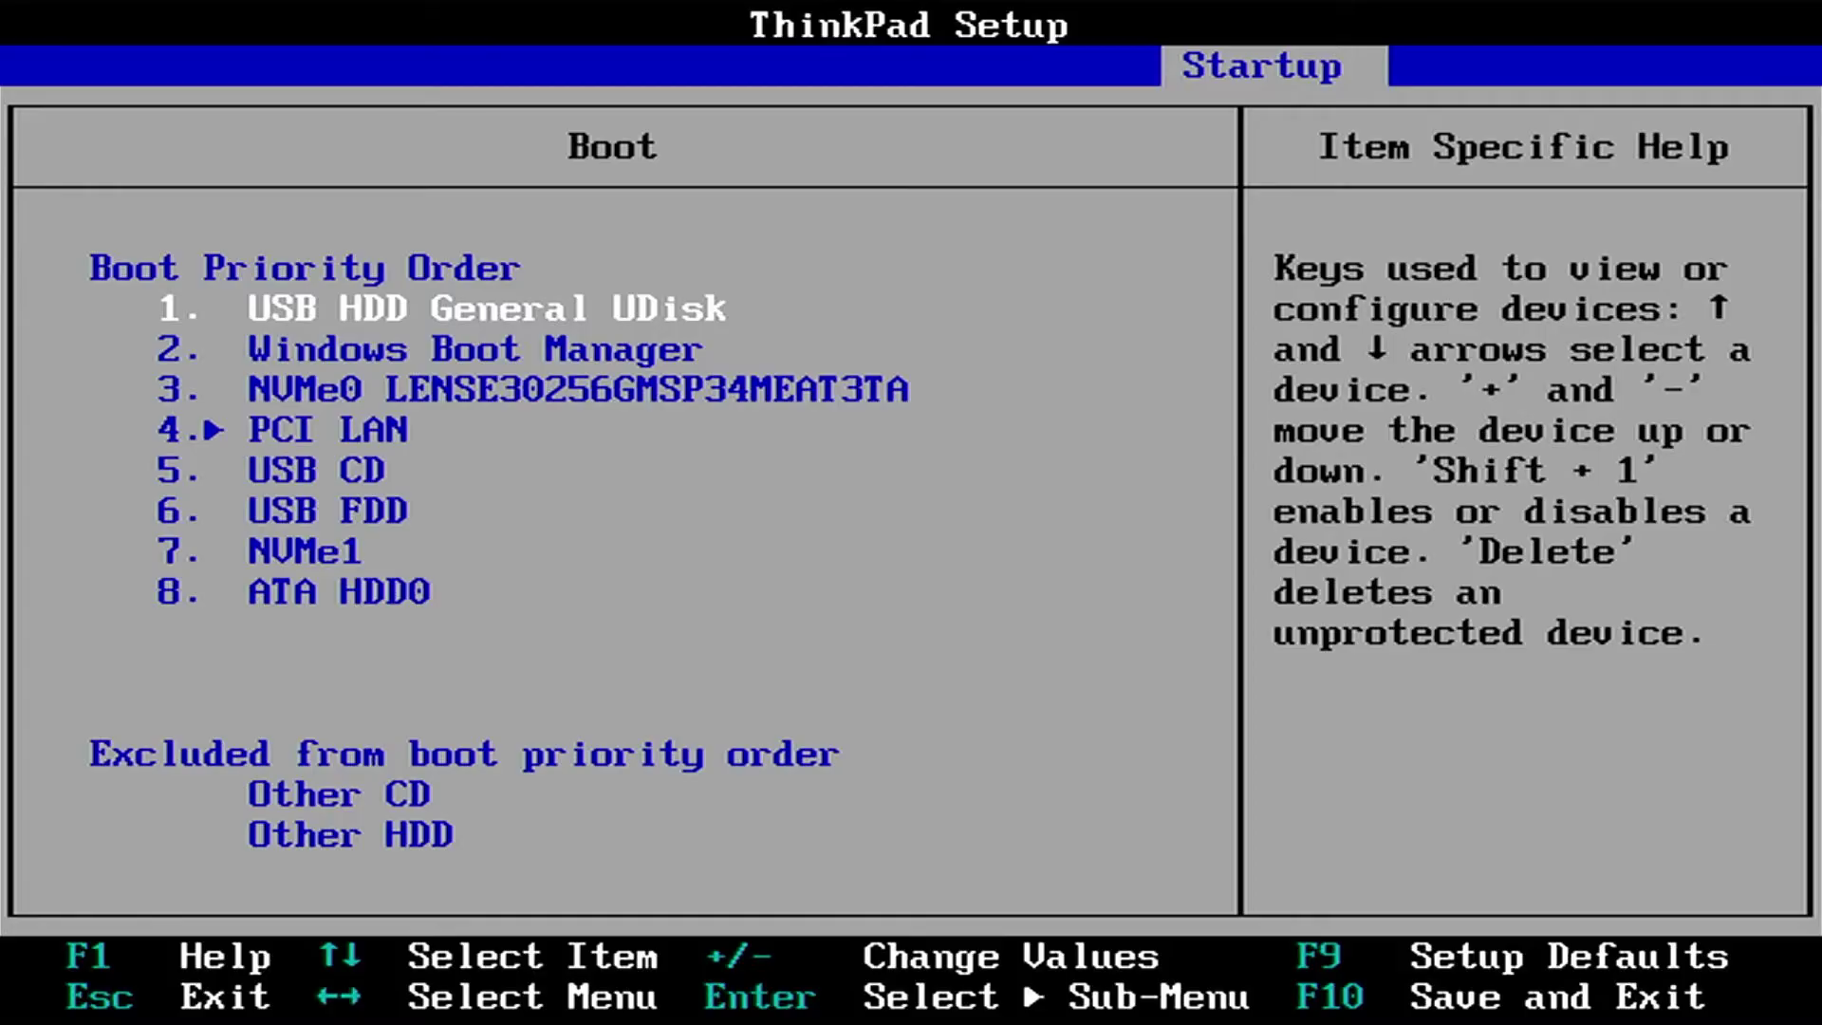
Step: Choose Exit Saving Changes on the Restart page and confirm to reboot
key(Escape)
key(Right)
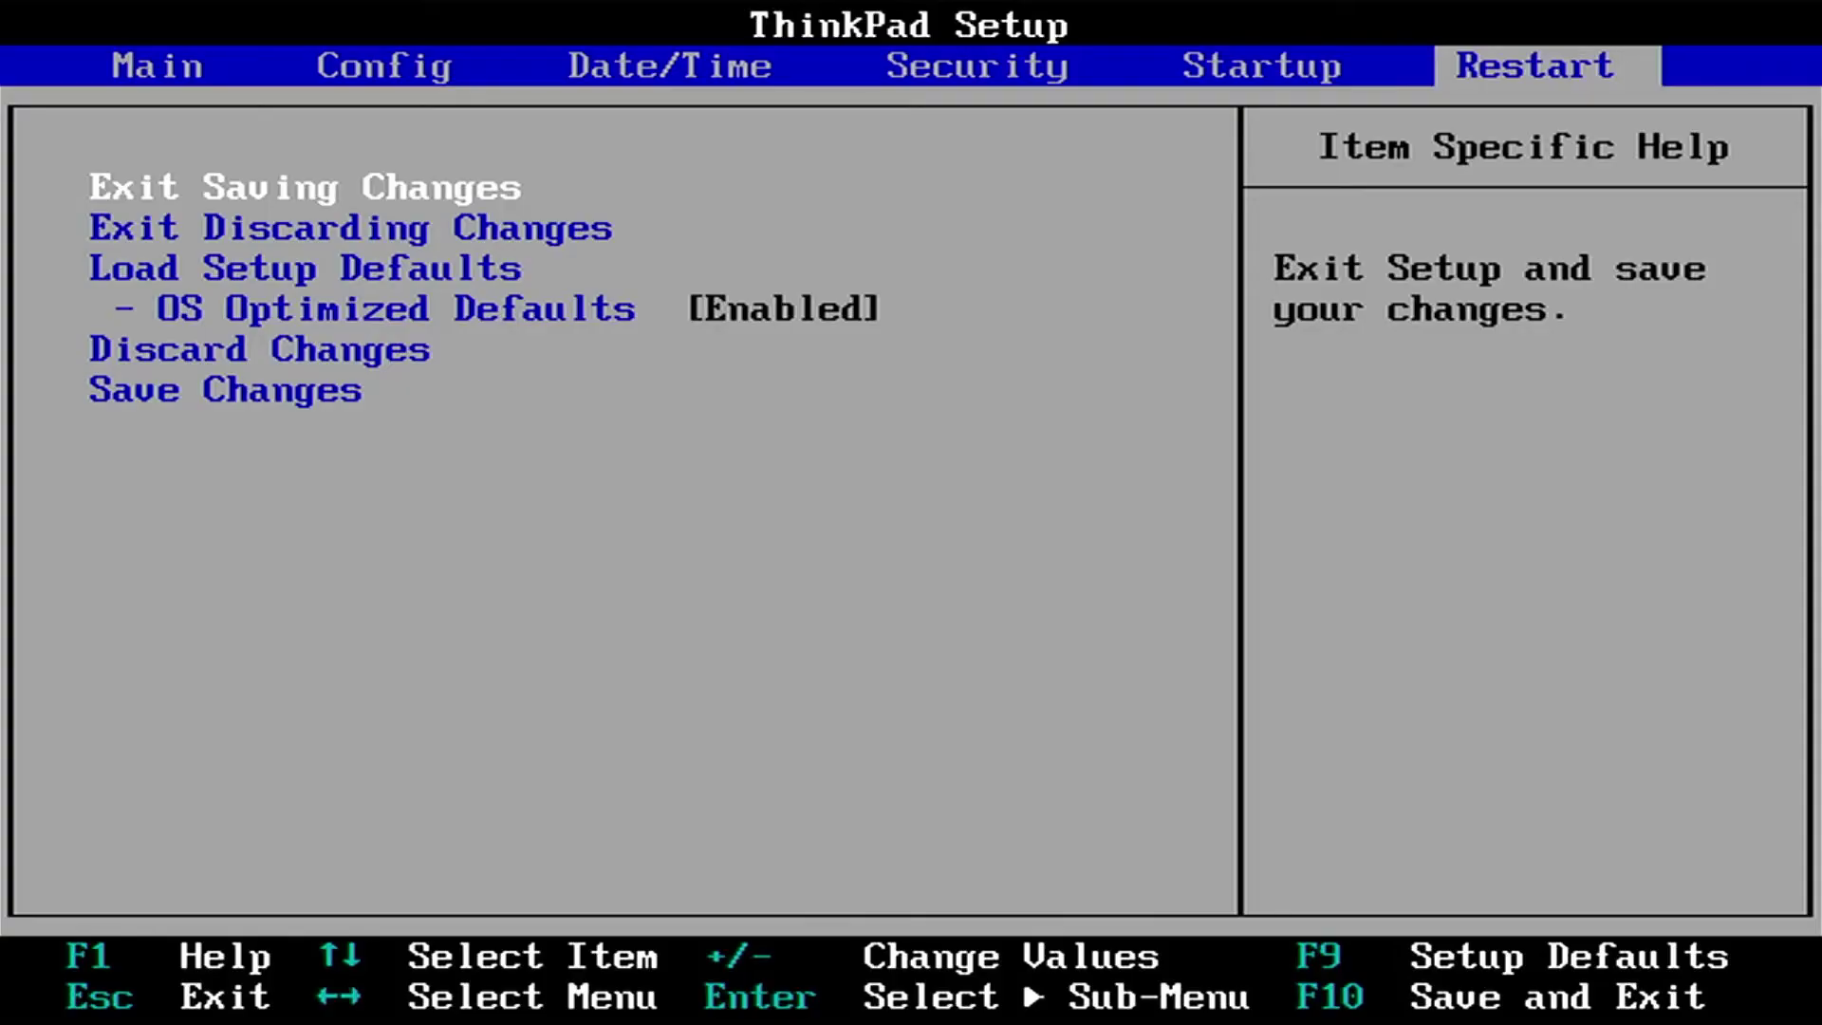
key(Return)
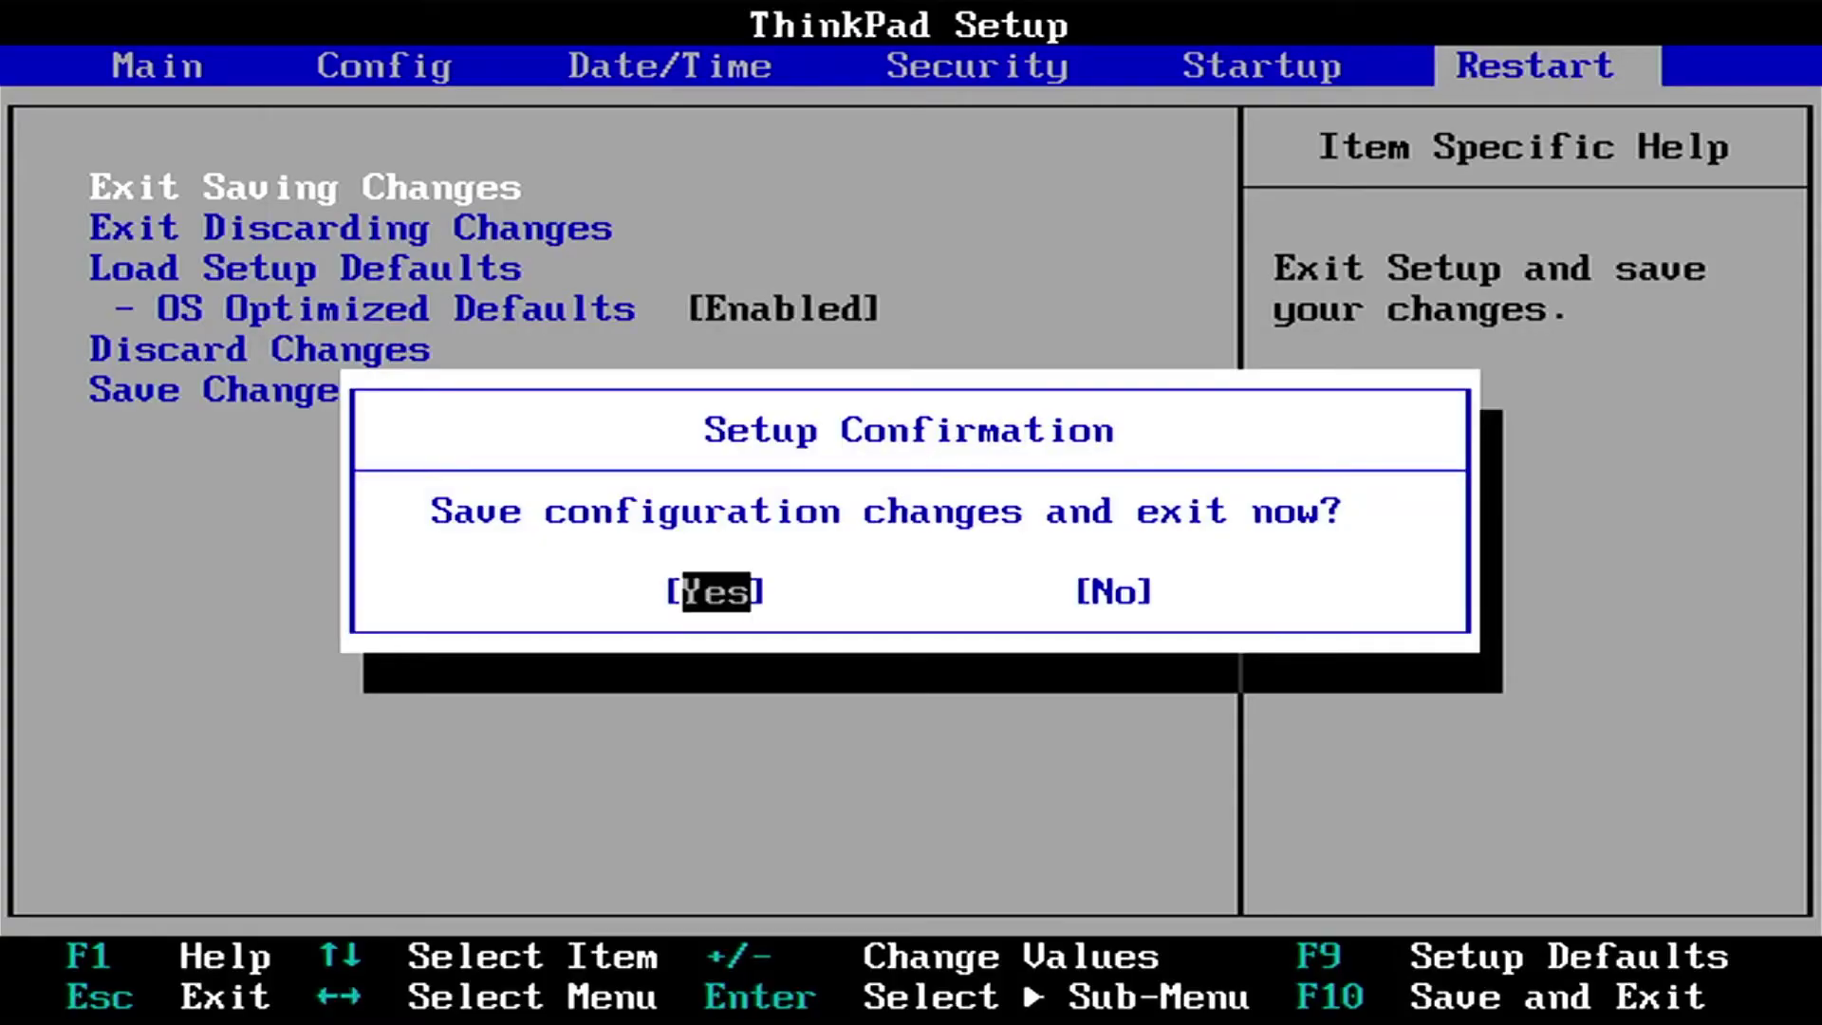
key(Return)
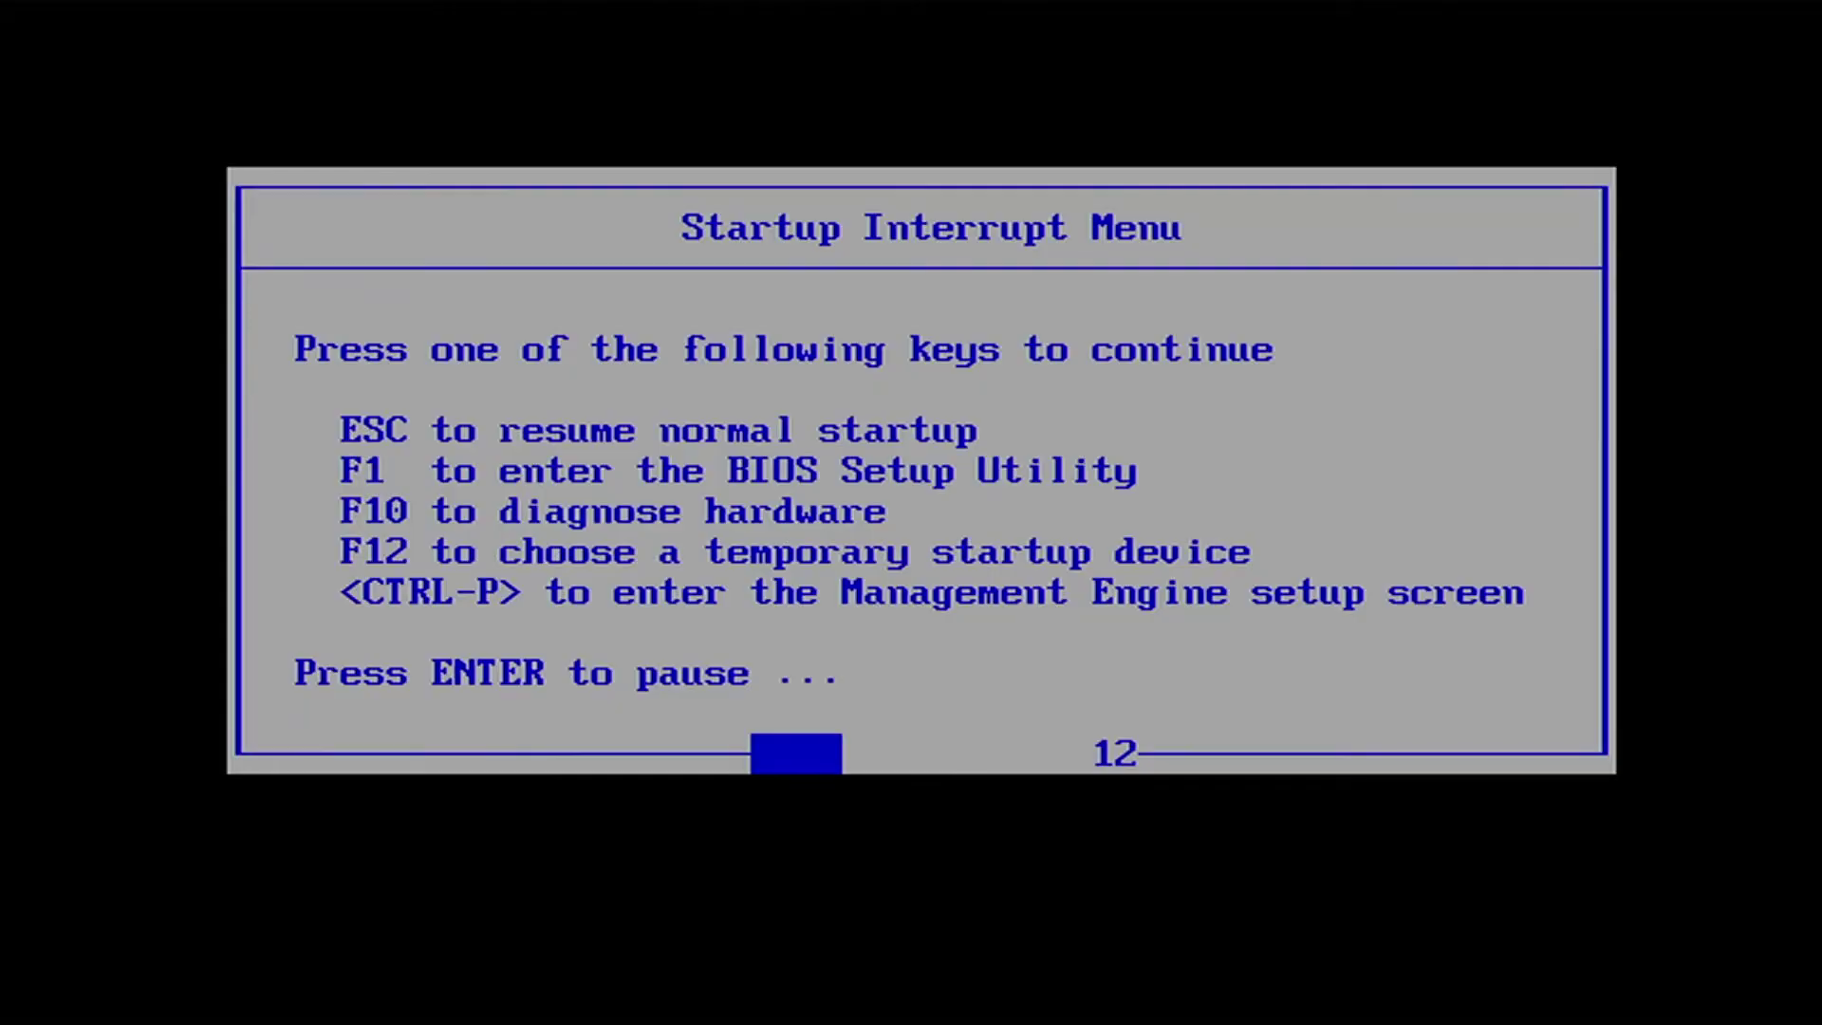
Step: Re-enter setup with F1, check Startup > Boot shows Ubuntu first, then go to Restart
key(F1)
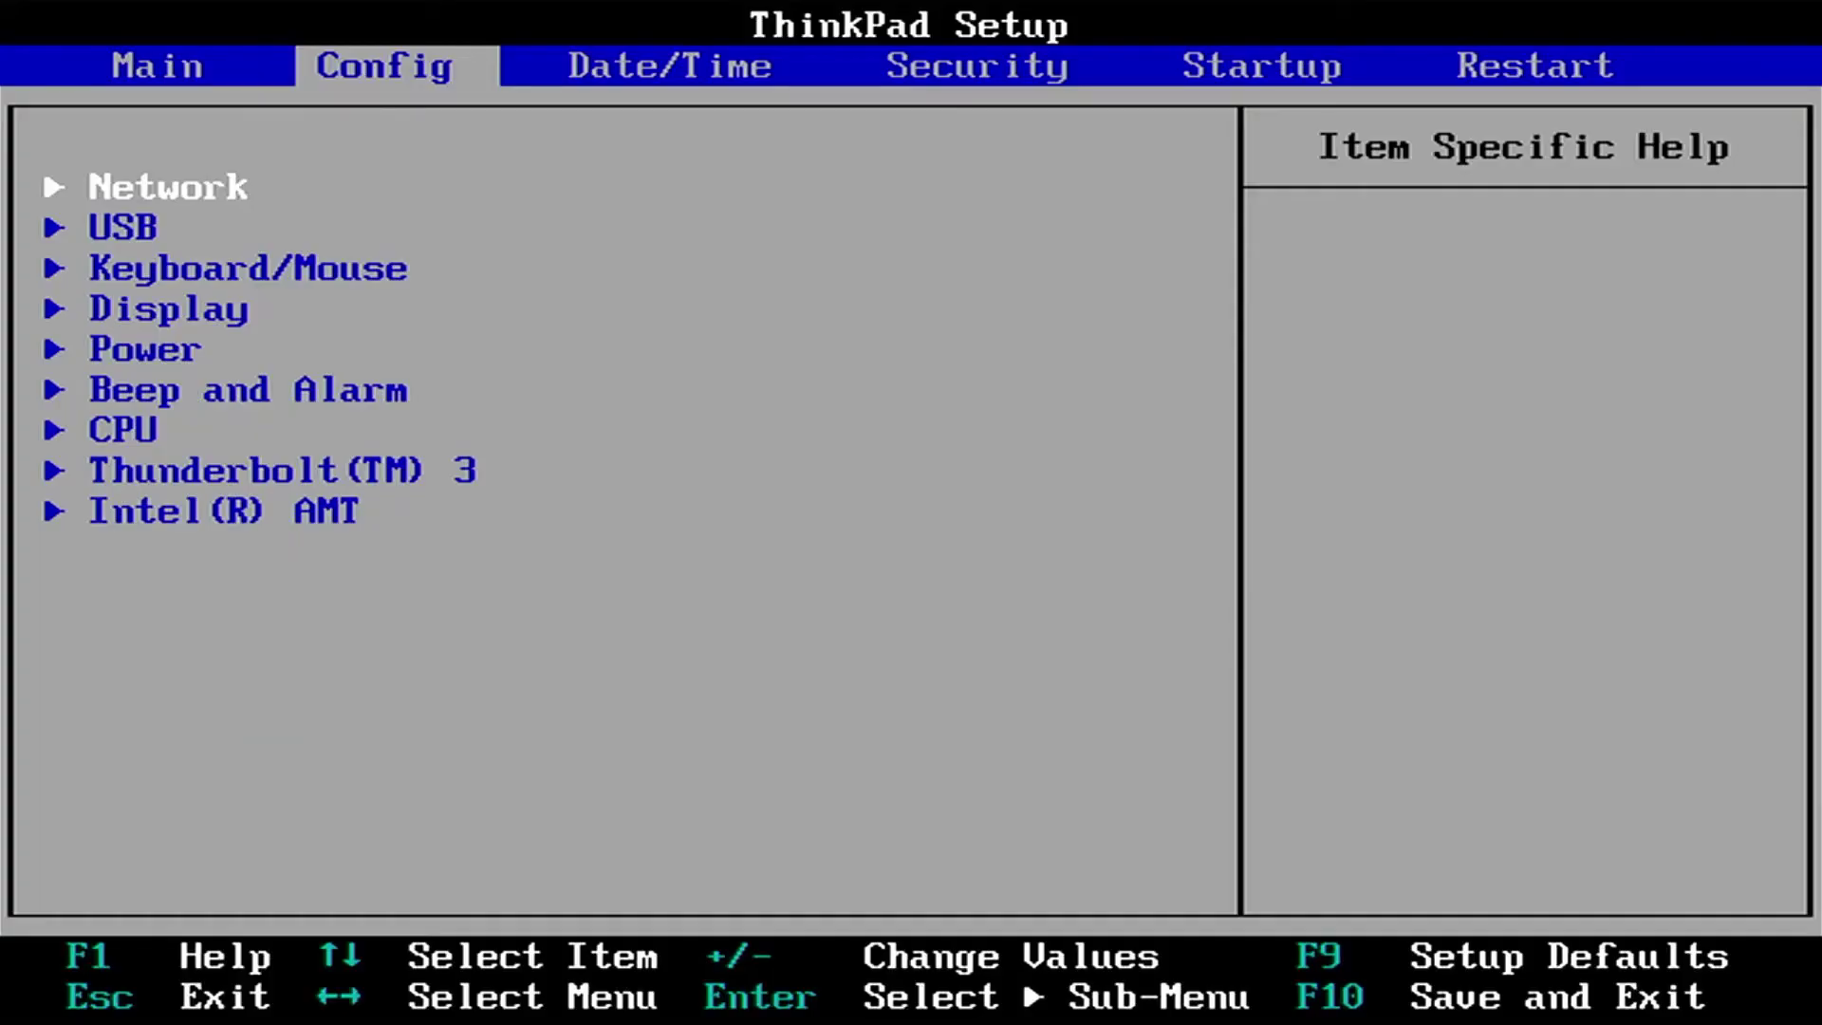
key(Right)
key(Right)
key(Right)
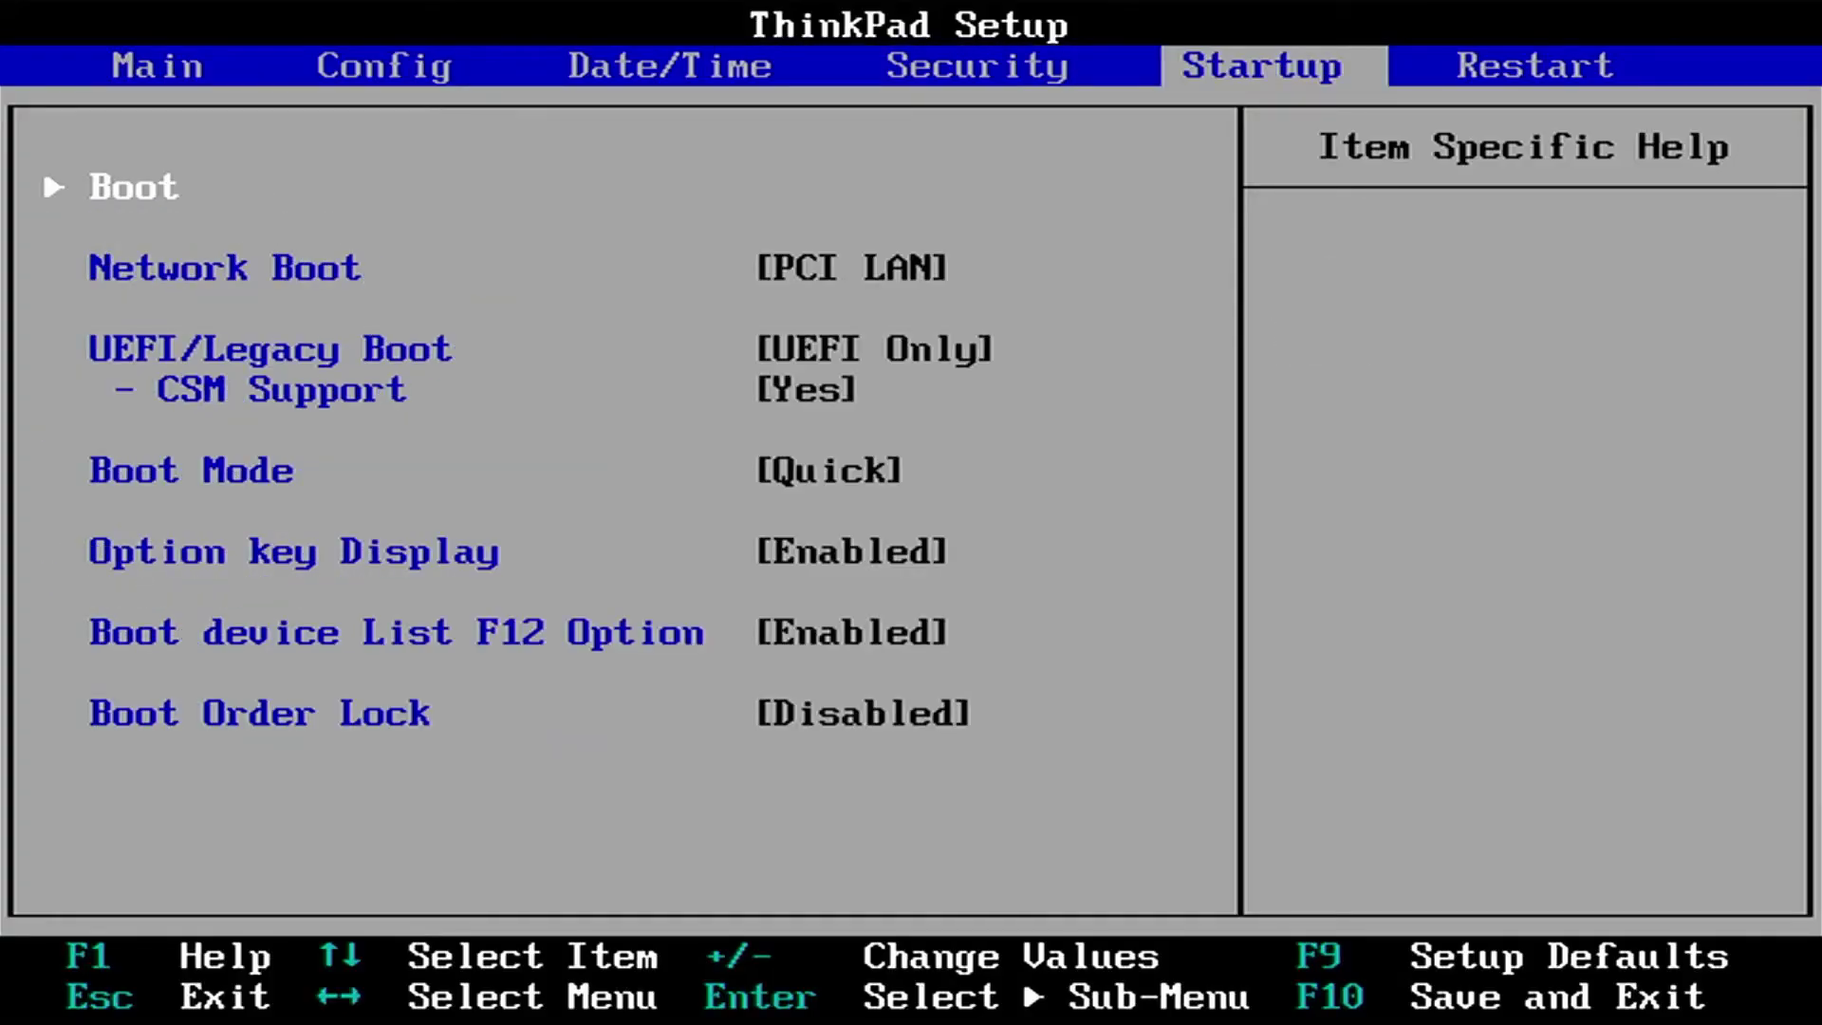
key(Return)
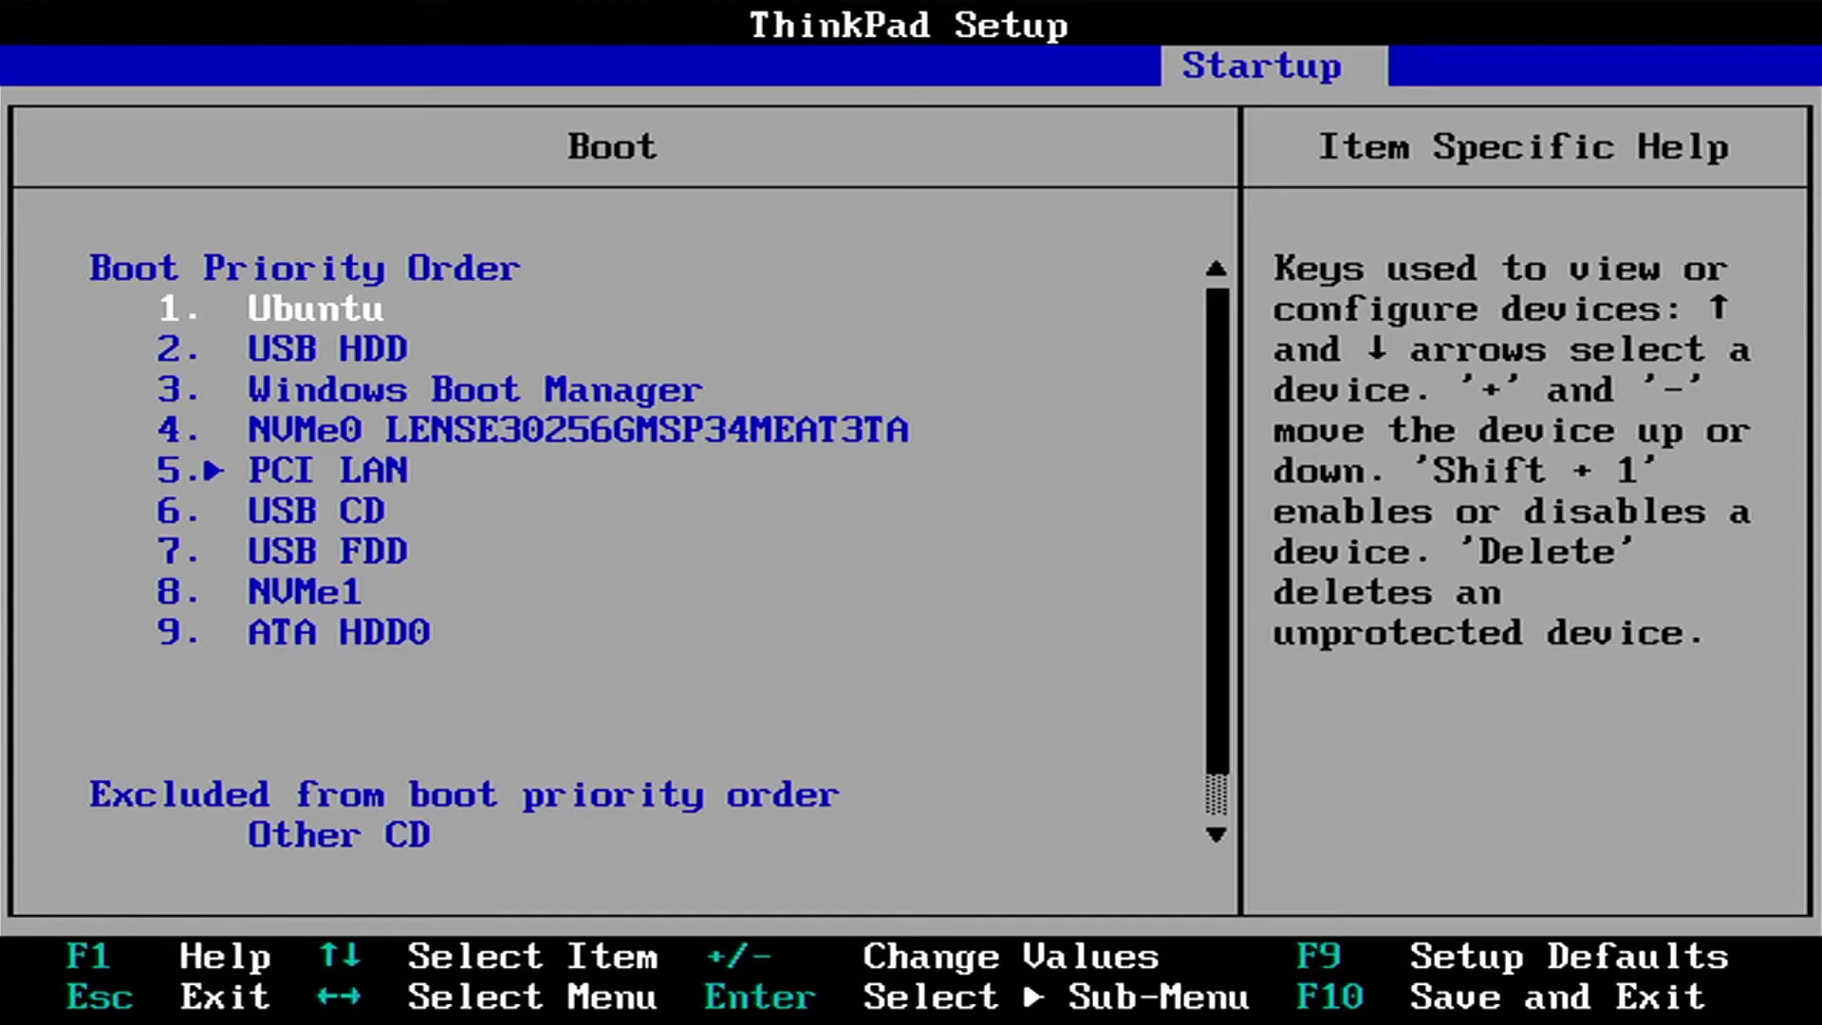
key(Escape)
key(Right)
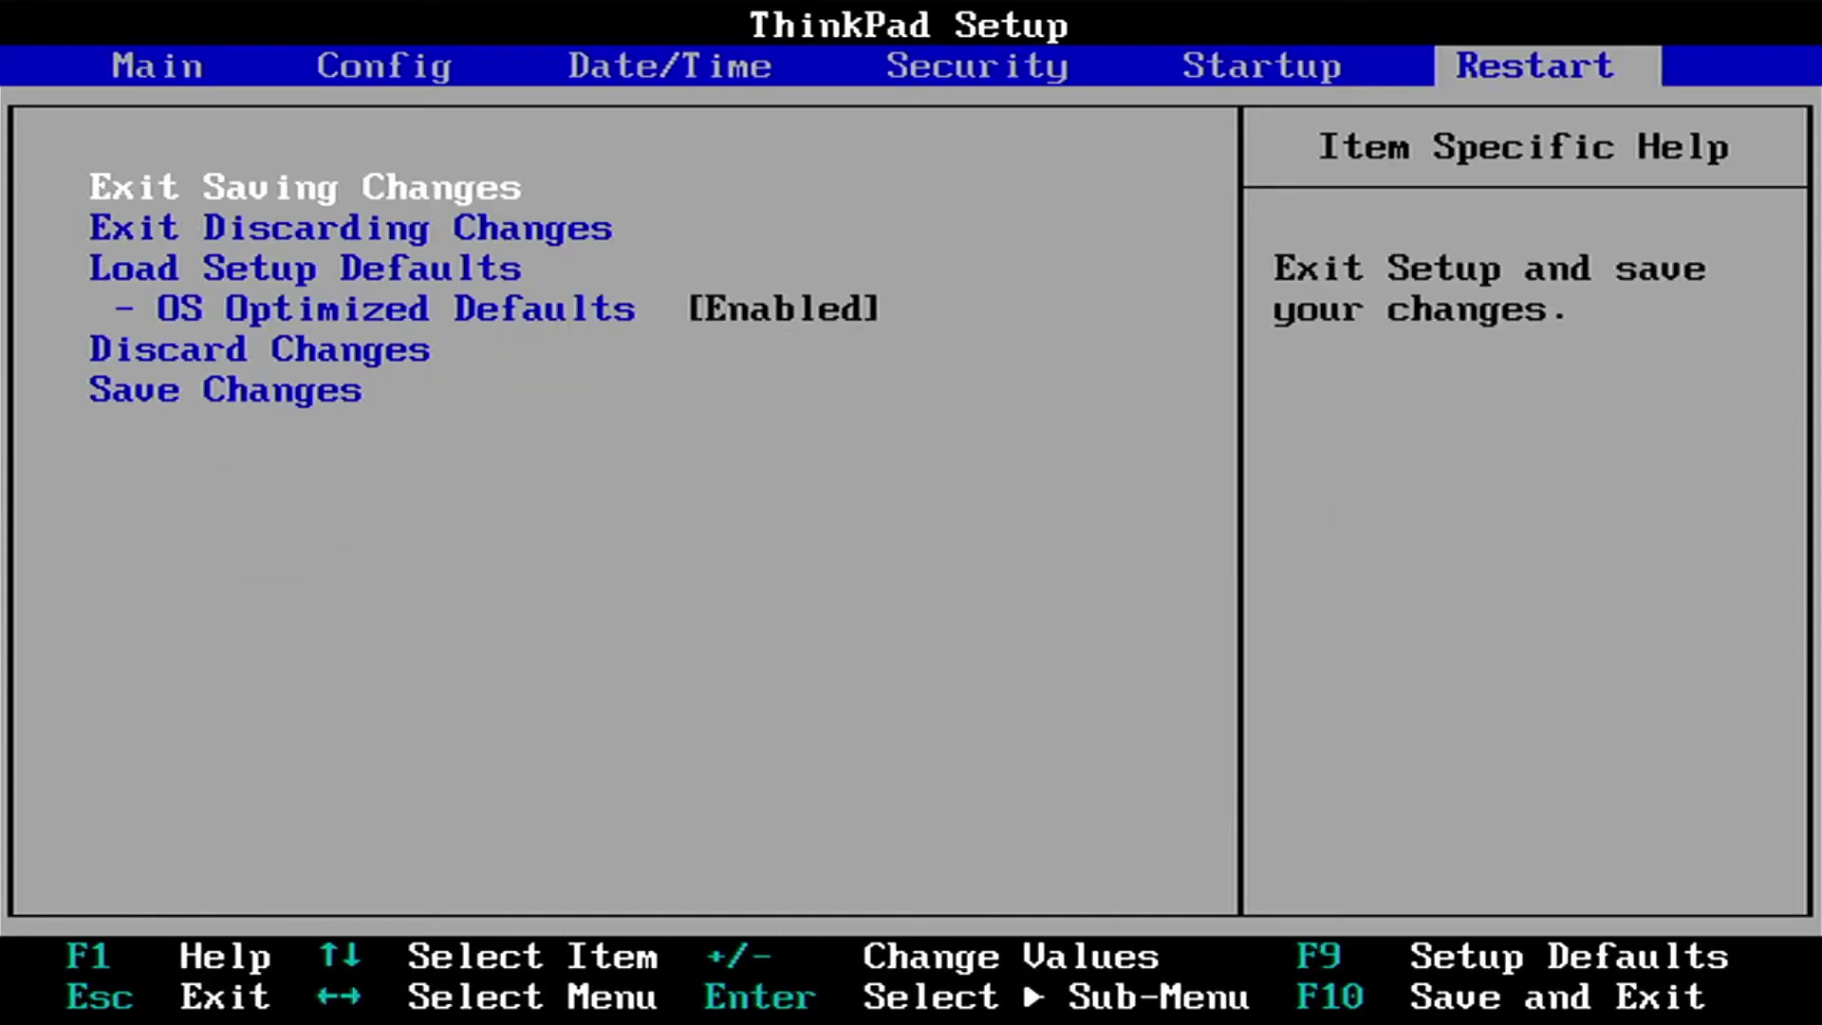
Step: Move down to the Exit Discarding Changes option on the Restart page
key(Down)
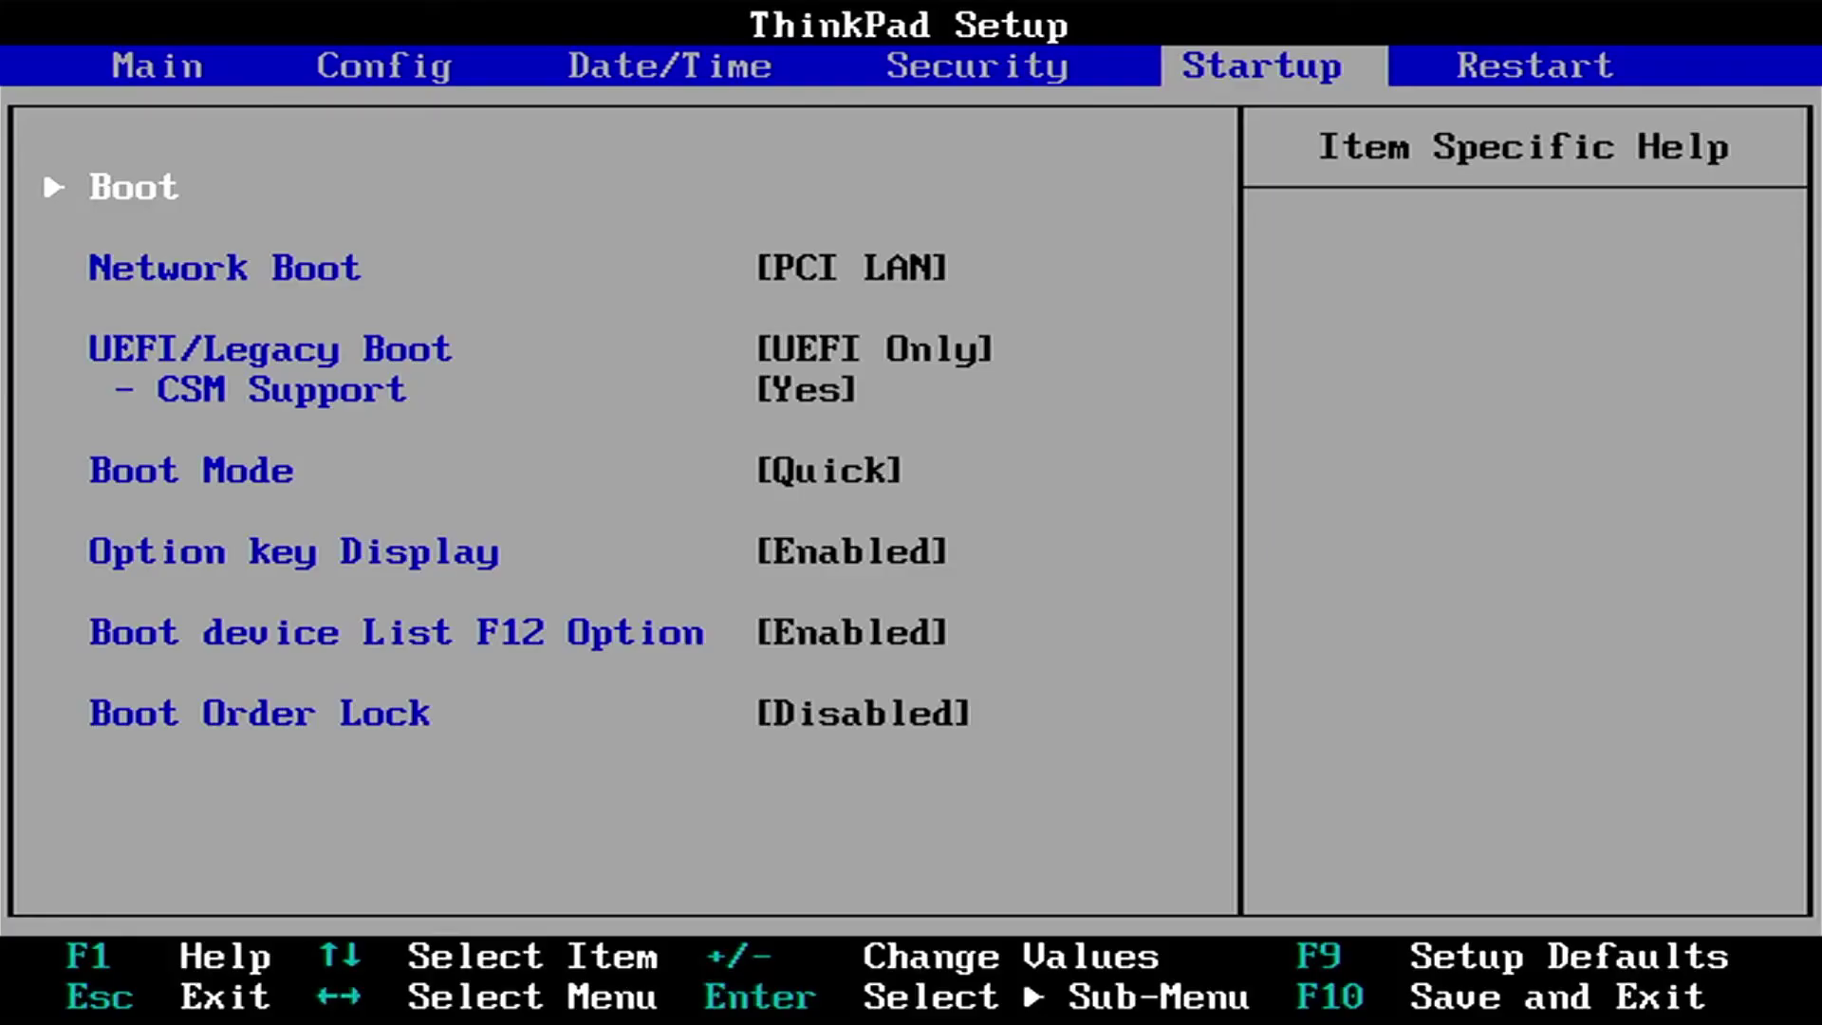
Step: In Startup > Boot, raise Ubuntu two places with + to position 1, above Windows Boot Manager
key(Return)
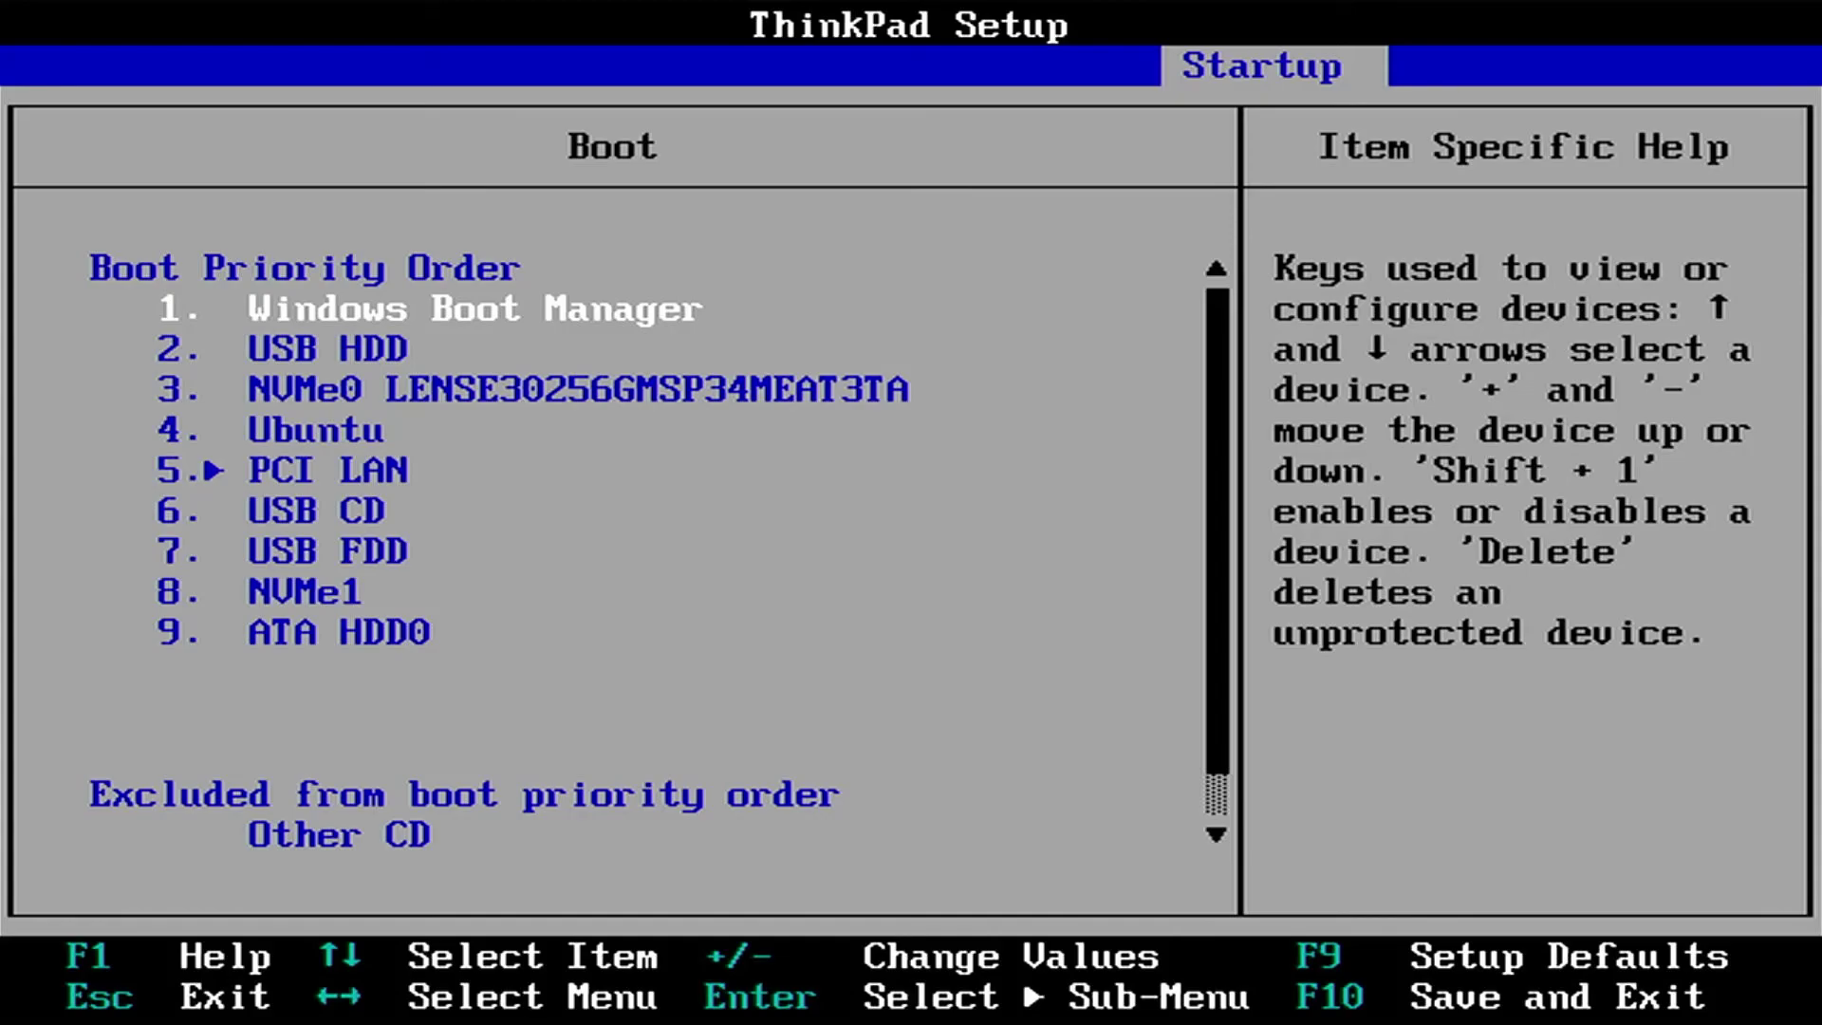
key(Down)
key(Down)
key(Down)
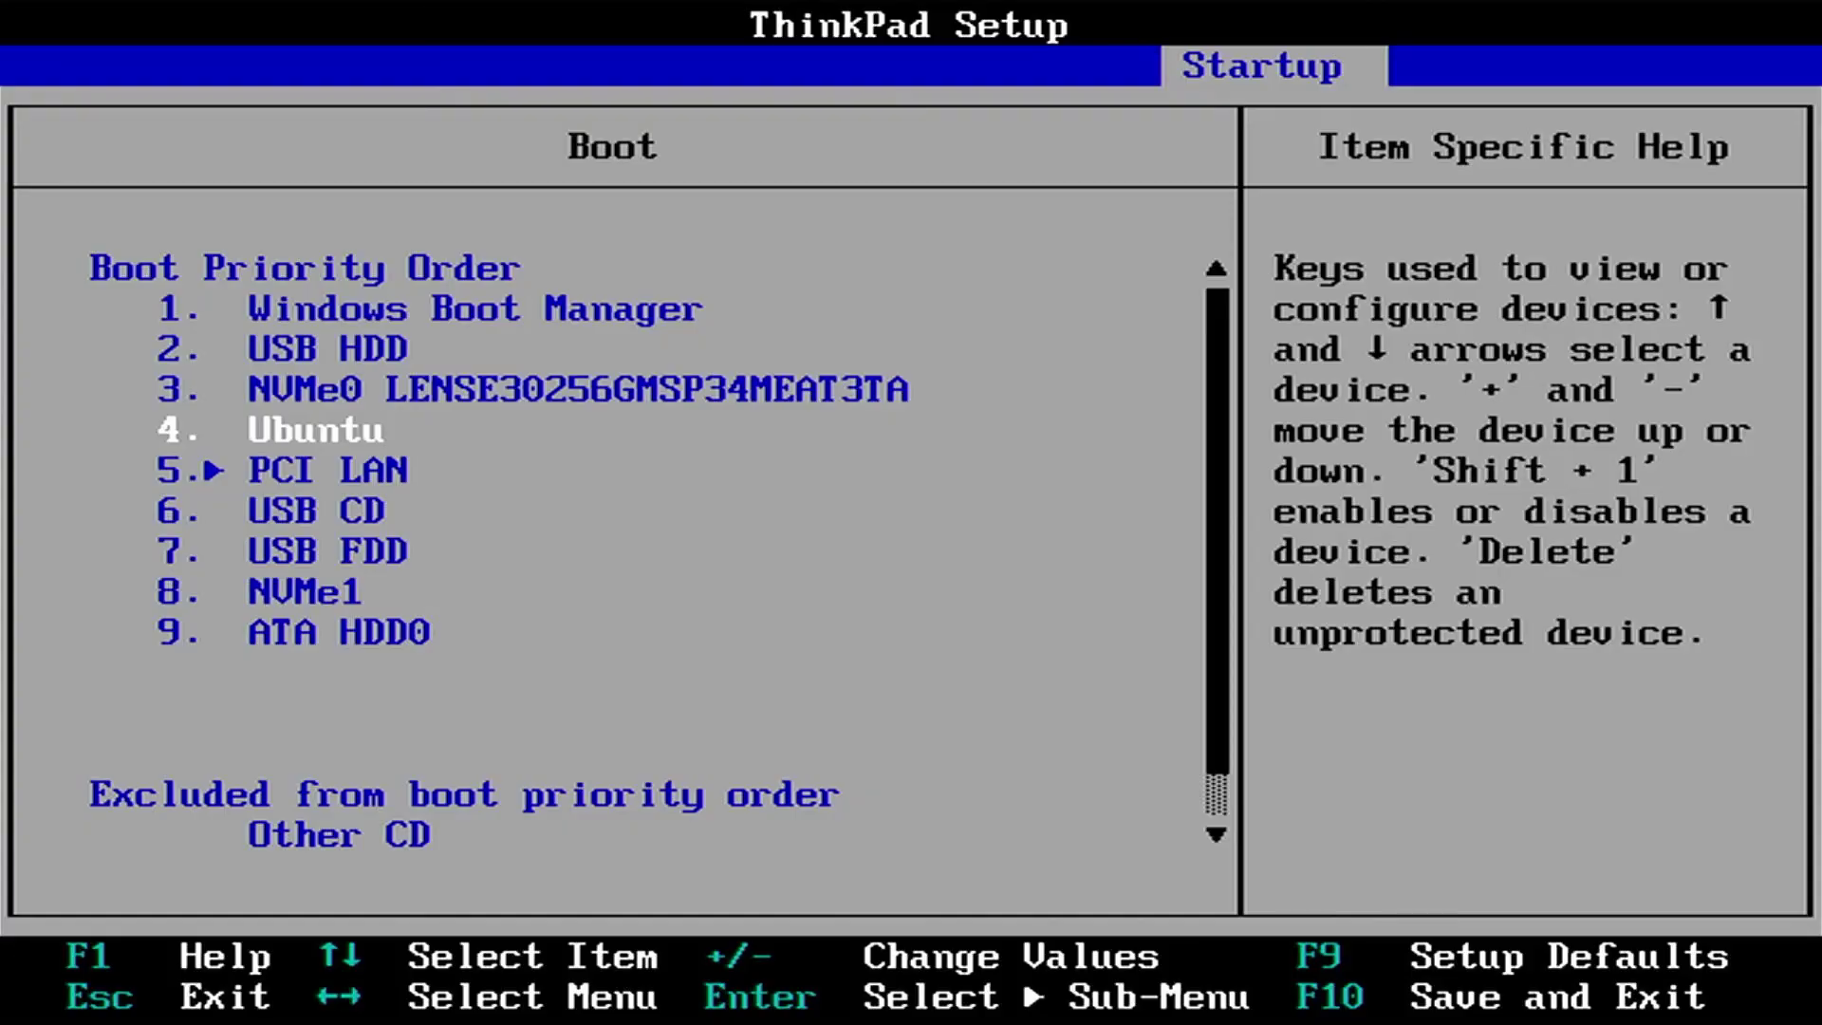
key(plus)
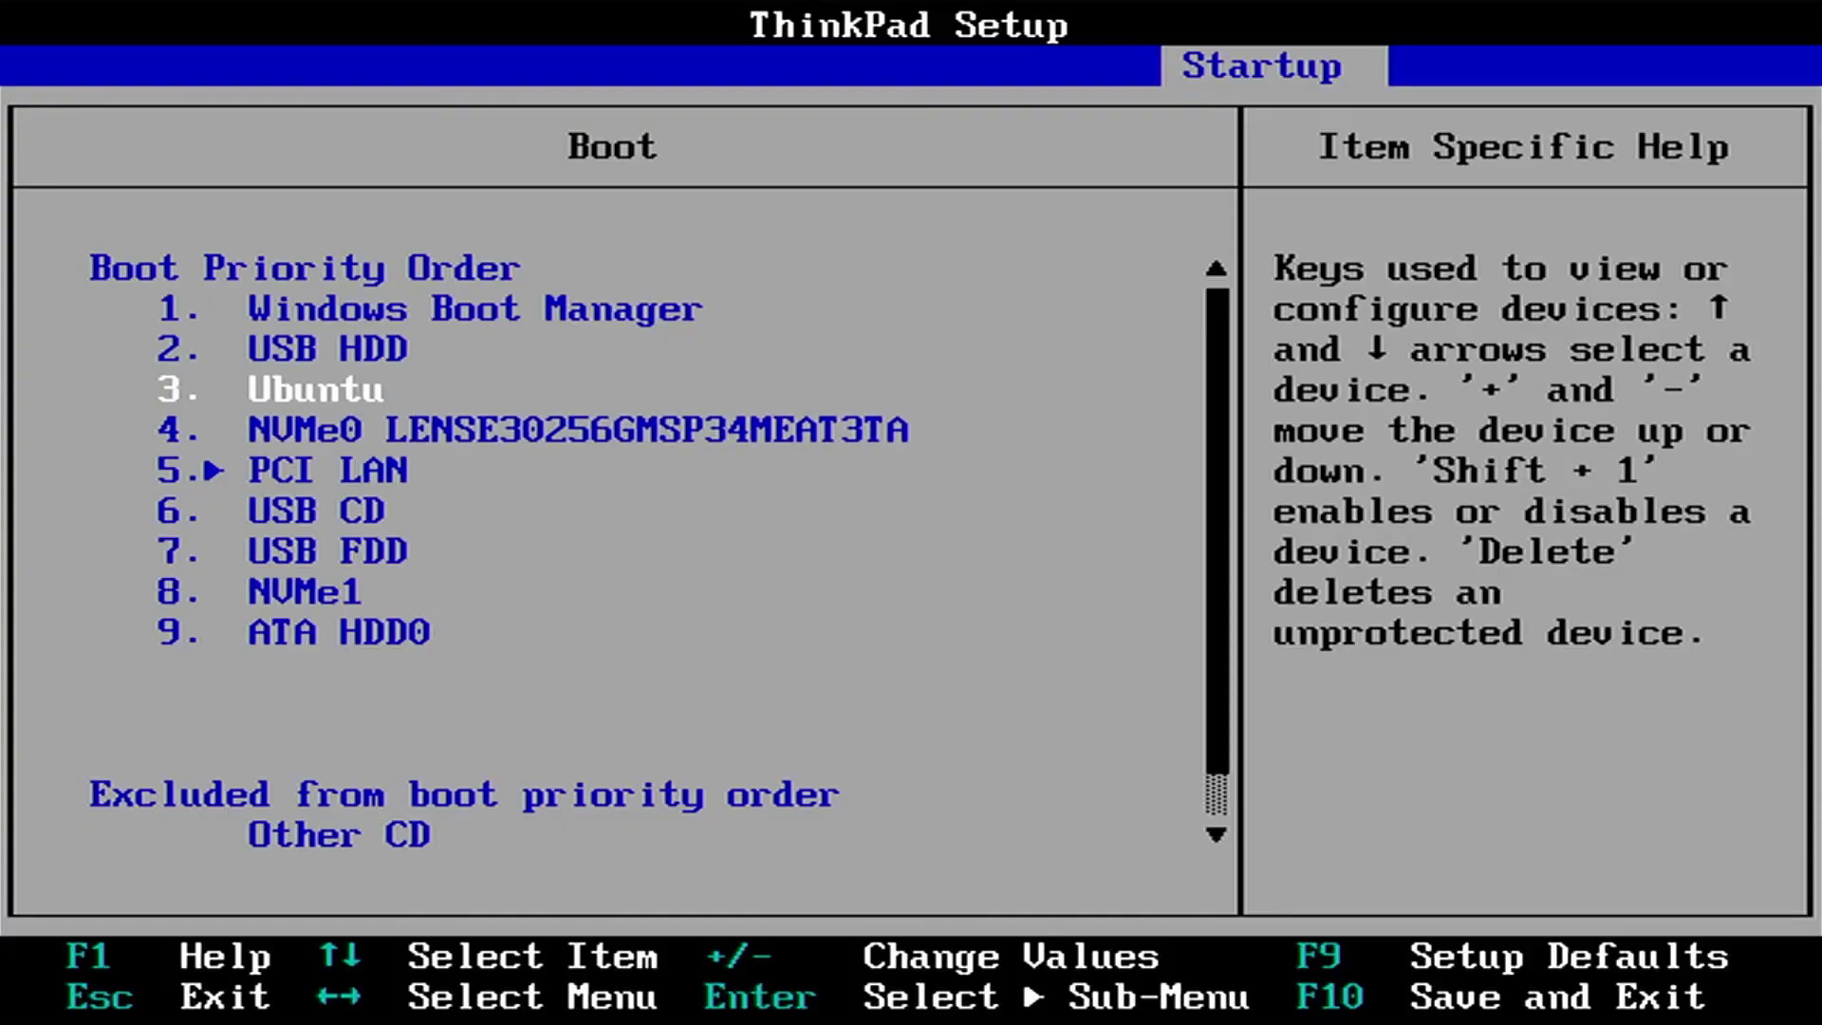
key(plus)
key(plus)
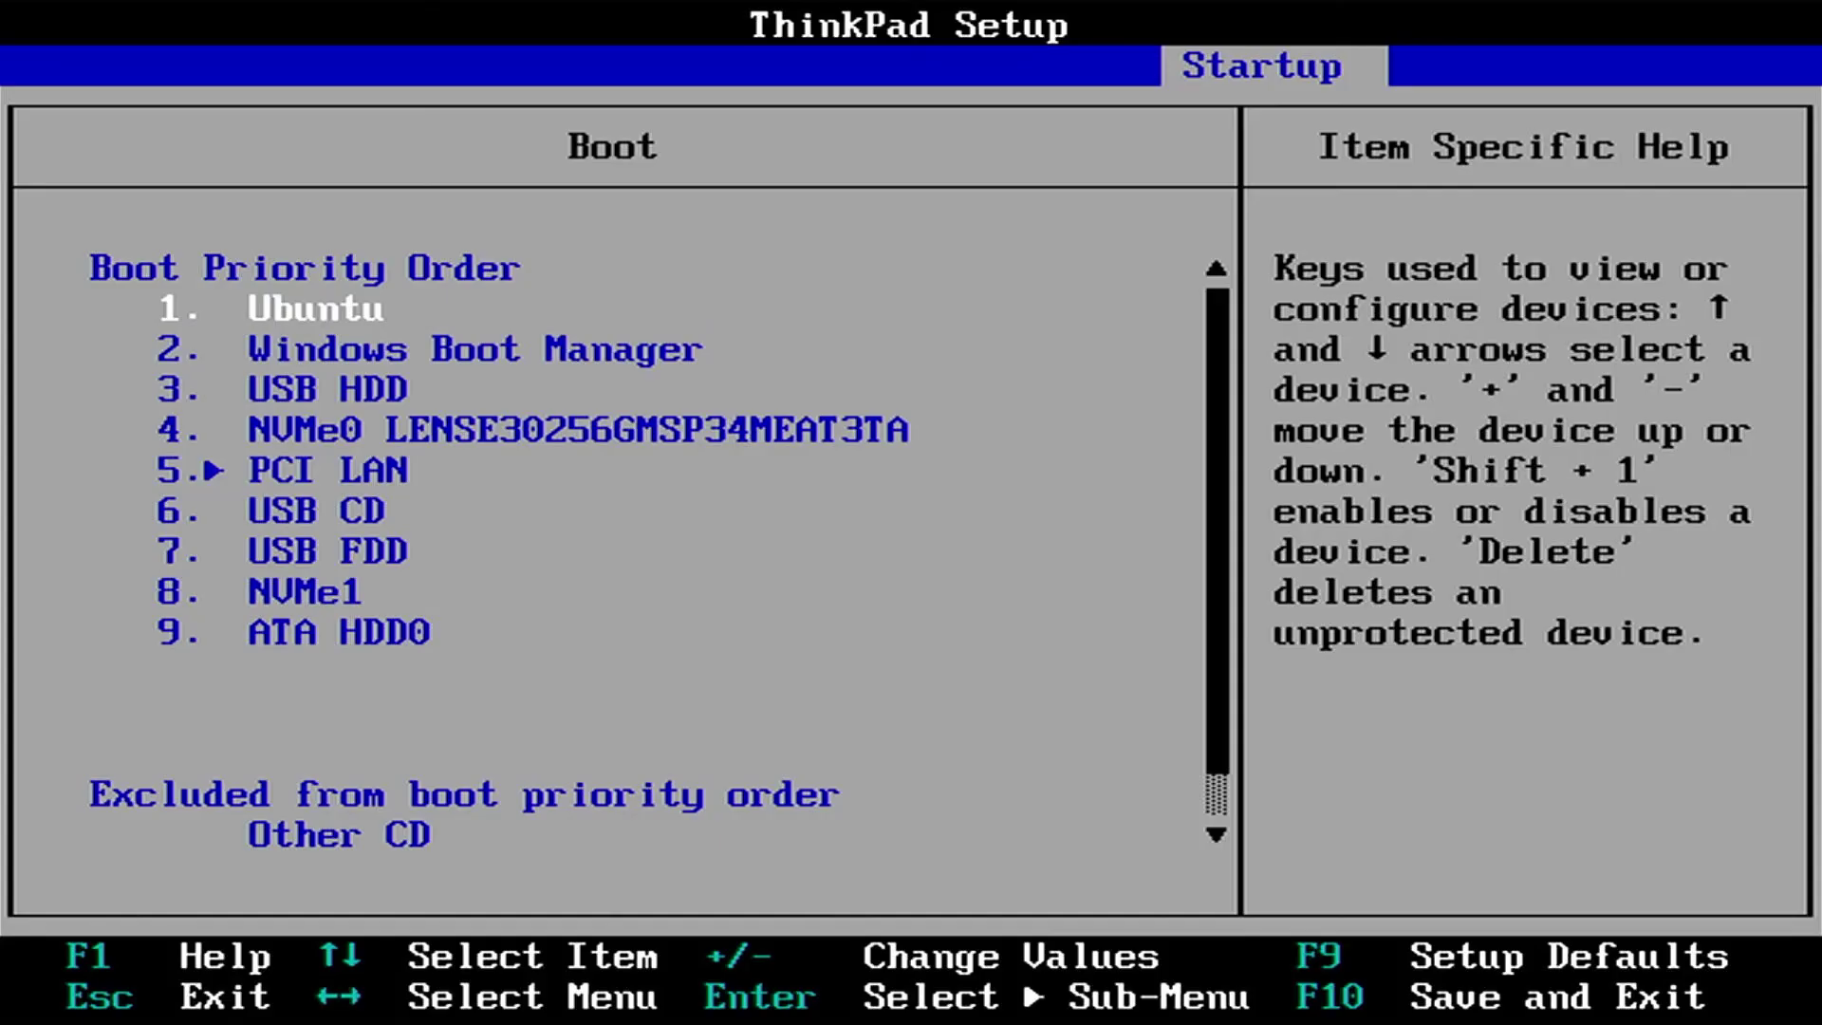
Step: Exit Saving Changes from the Restart page so the laptop reboots into the GNU GRUB 2.12 menu
key(Escape)
key(Right)
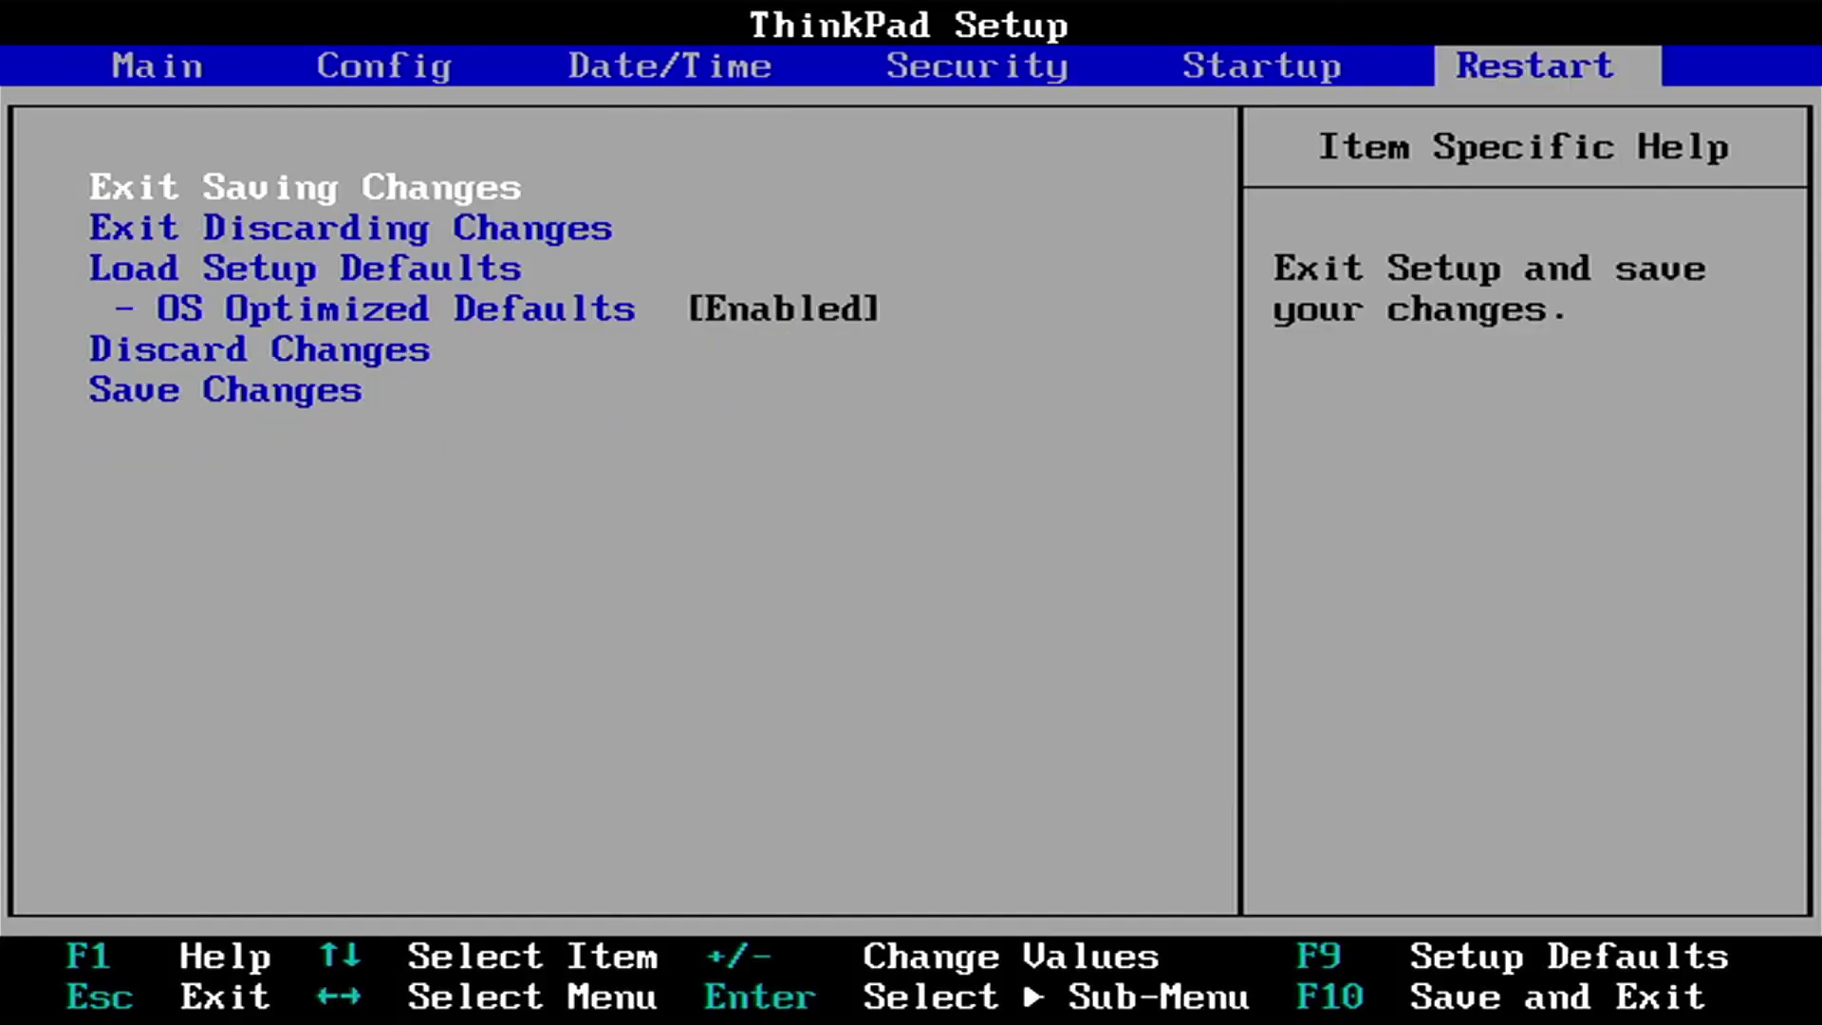
key(Return)
key(Return)
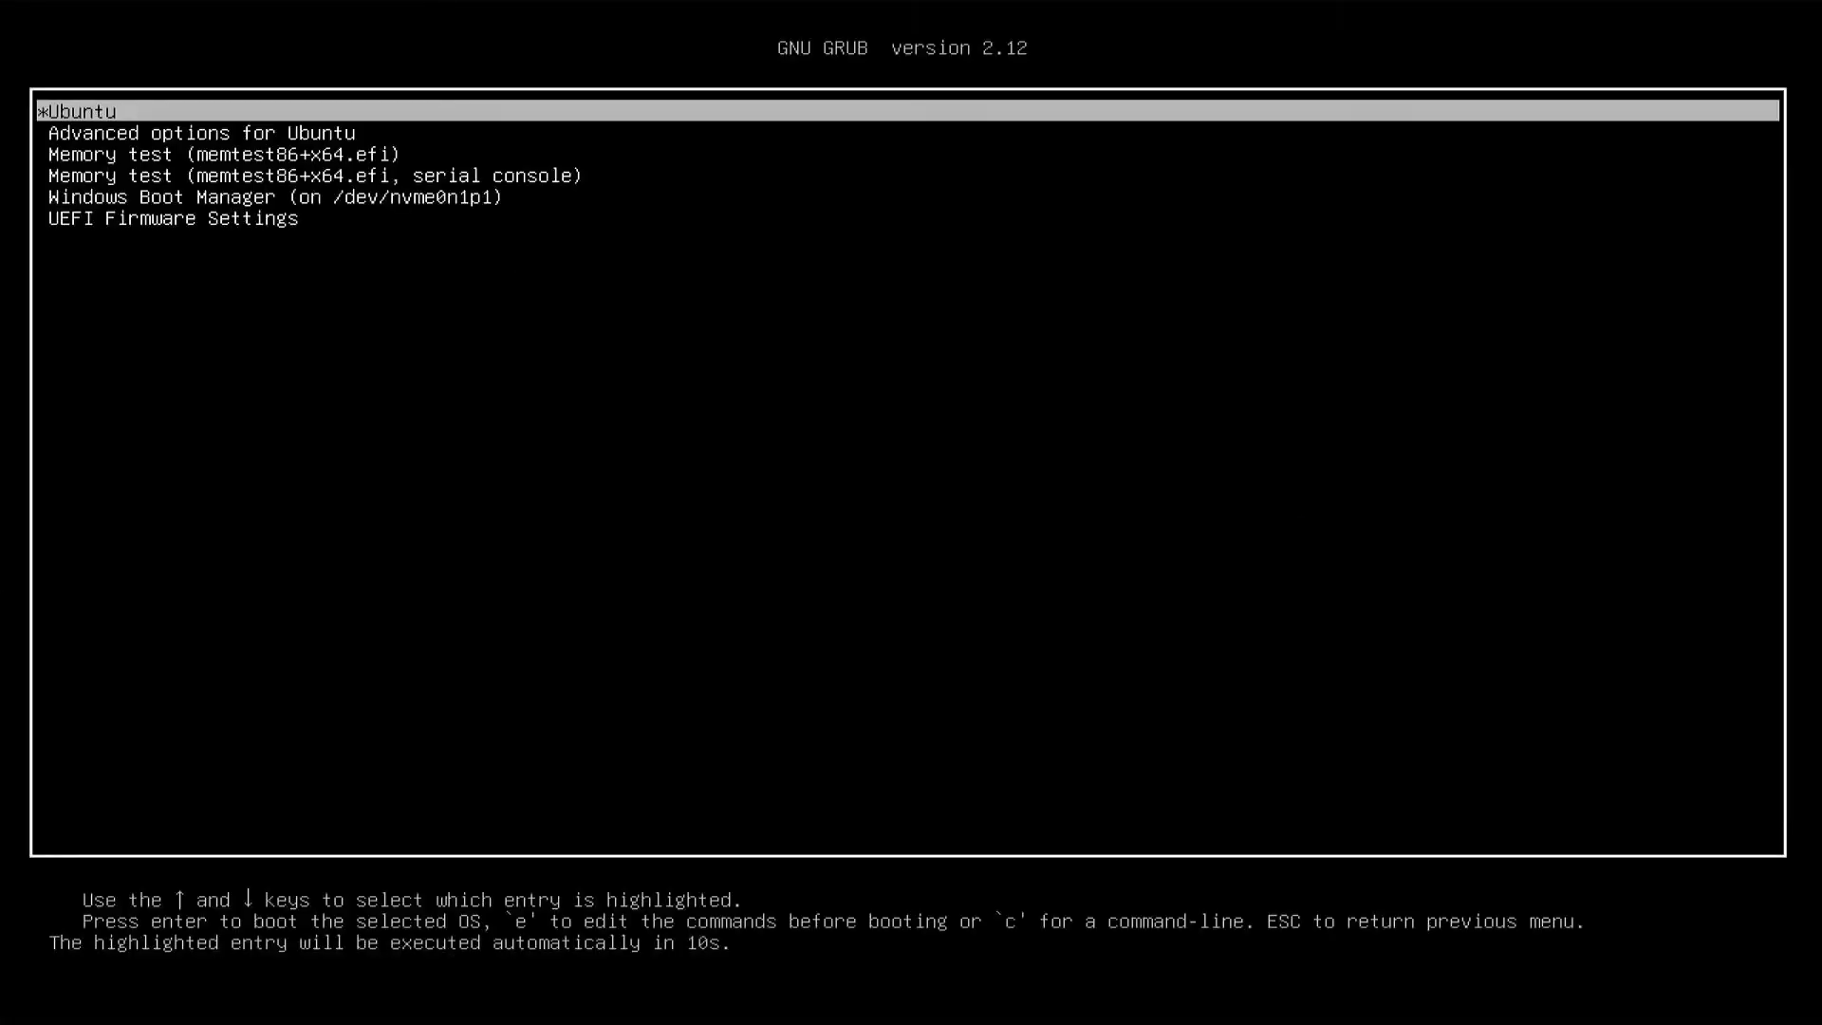